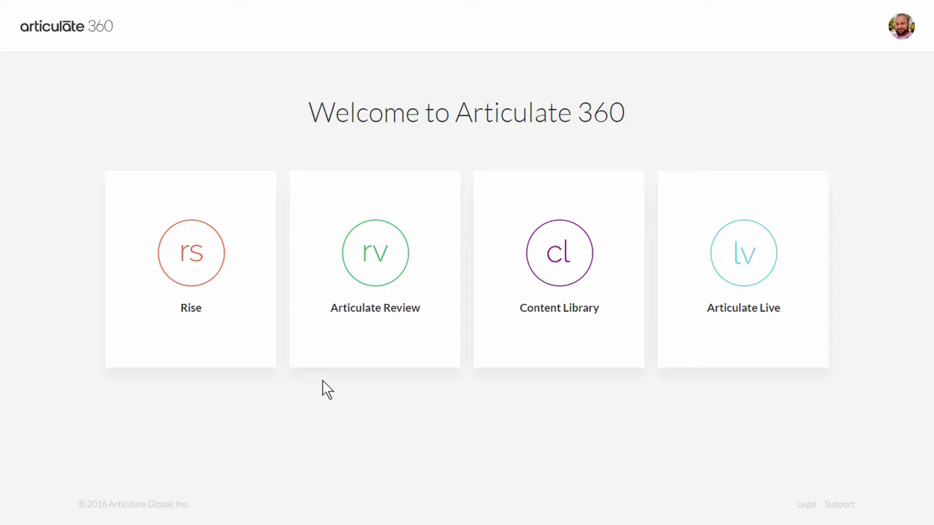
- Open the Employee Health and Wellness course in Rise and preview it in the portrait phone layout
click(271, 337)
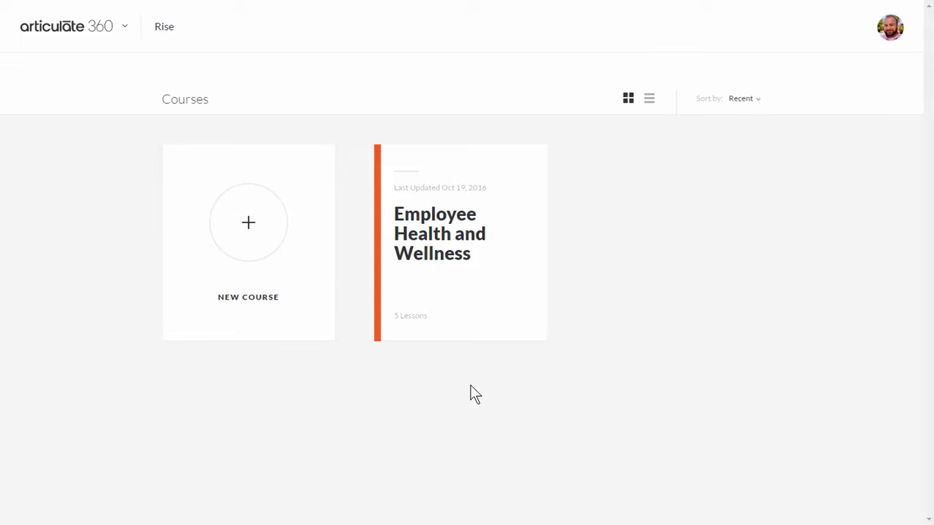
click(501, 292)
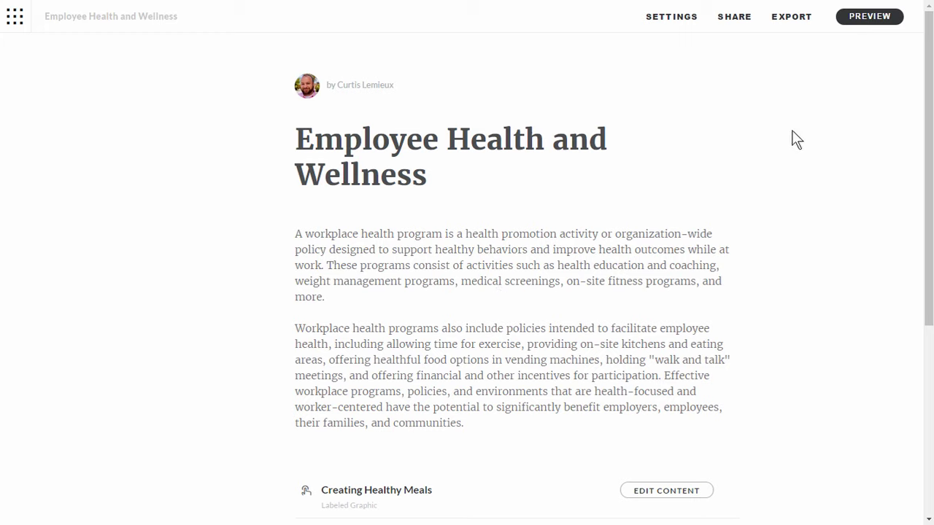
click(869, 16)
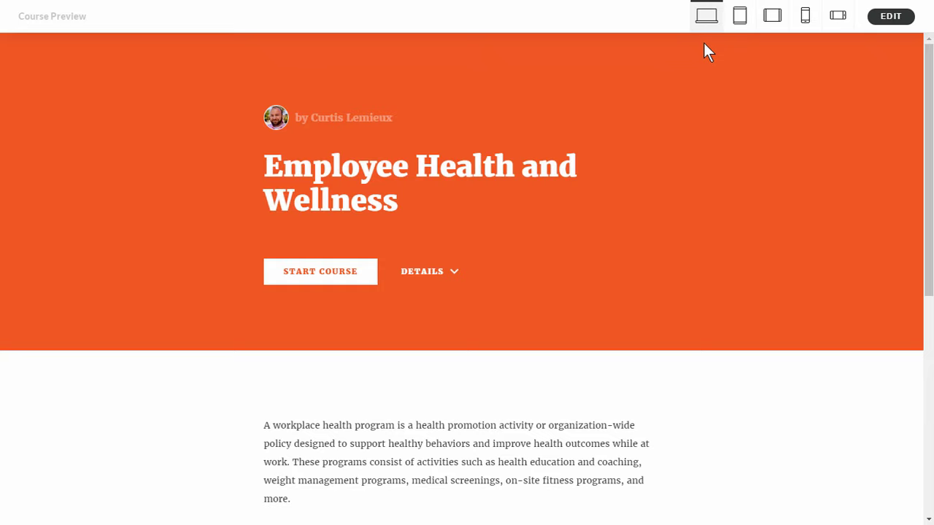
click(806, 21)
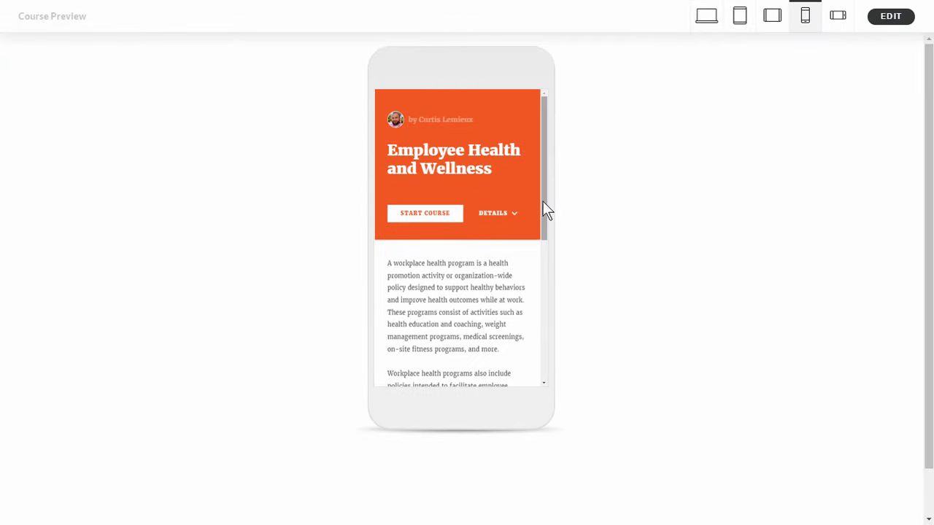
- Open the Creating Healthy Meals lesson in the phone preview, view the Fresh Juice marker's card and close it
drag(542, 200, 536, 325)
scroll(469, 311, up, 1)
click(468, 312)
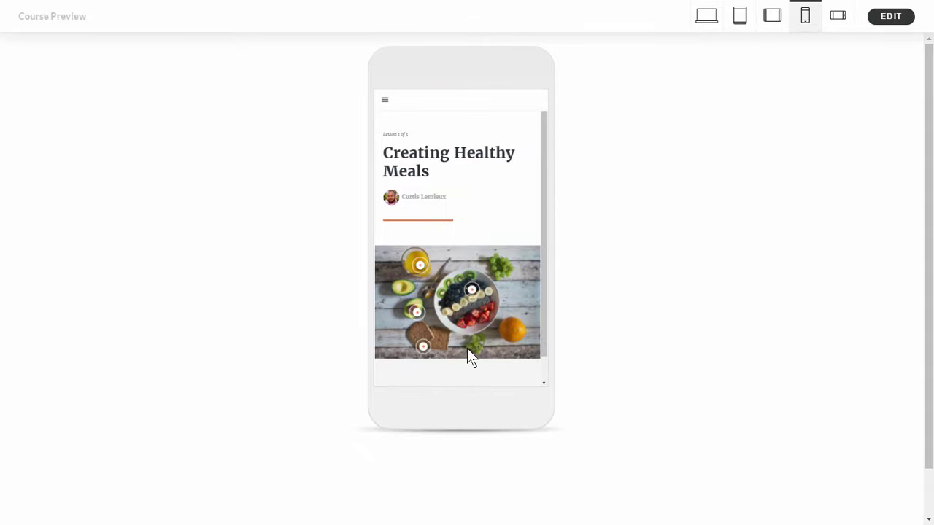
click(421, 267)
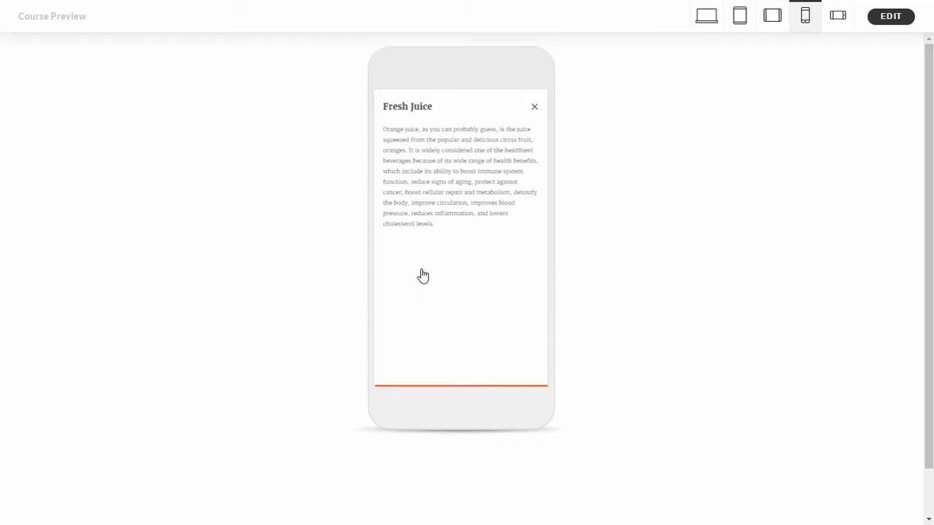
click(533, 110)
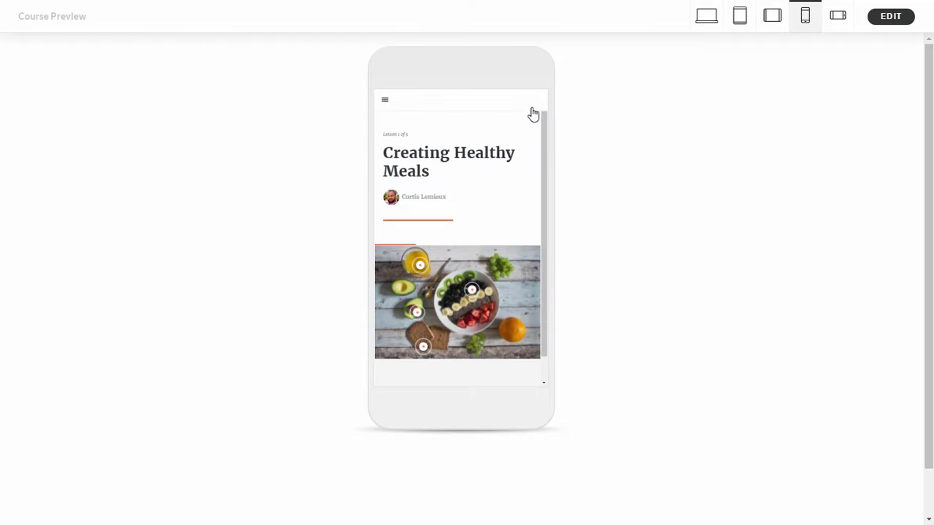
- Switch the preview to the desktop layout and view the Avocado, Mixed Fruit and Whole Grains markers on the meal image
click(703, 26)
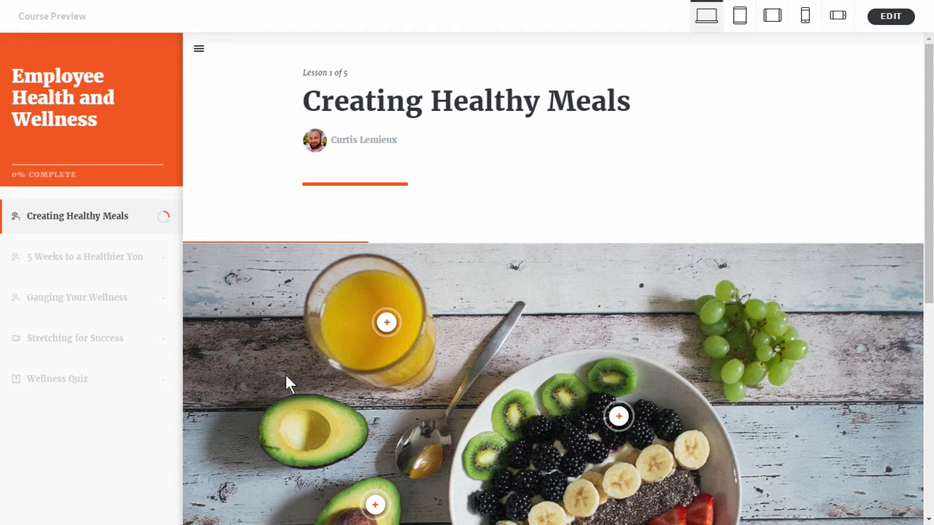
scroll(286, 375, down, 3)
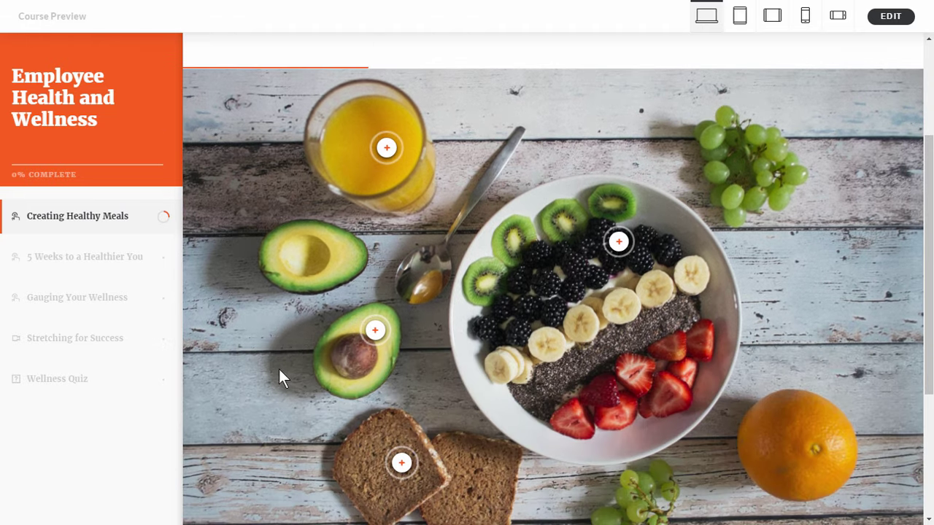
click(375, 331)
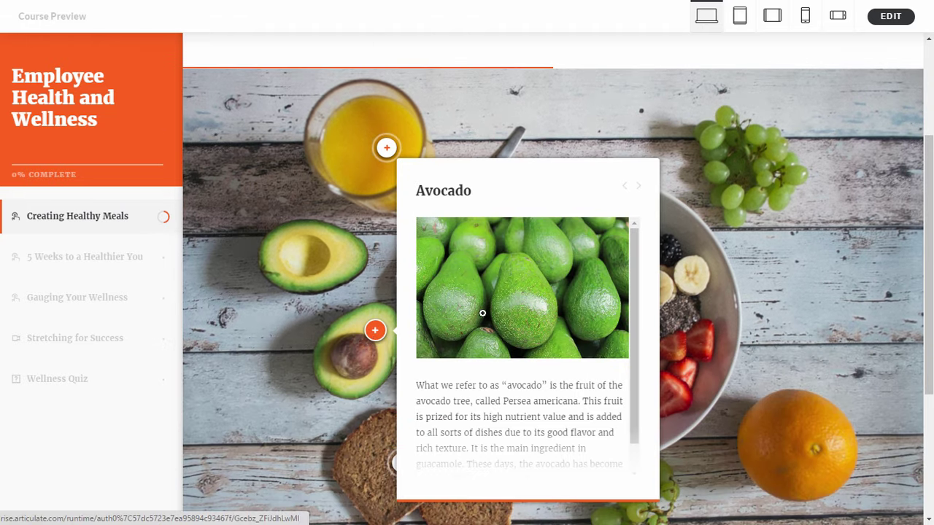
click(732, 345)
click(619, 242)
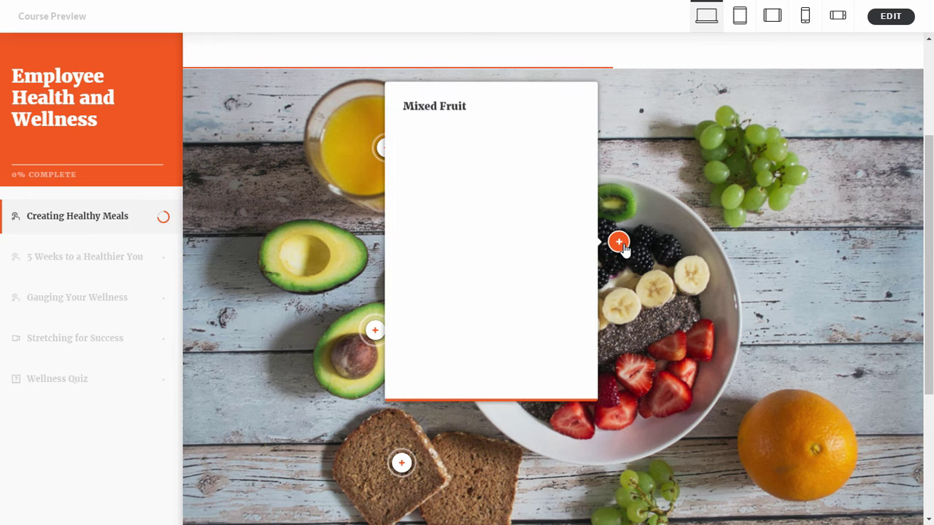
click(350, 453)
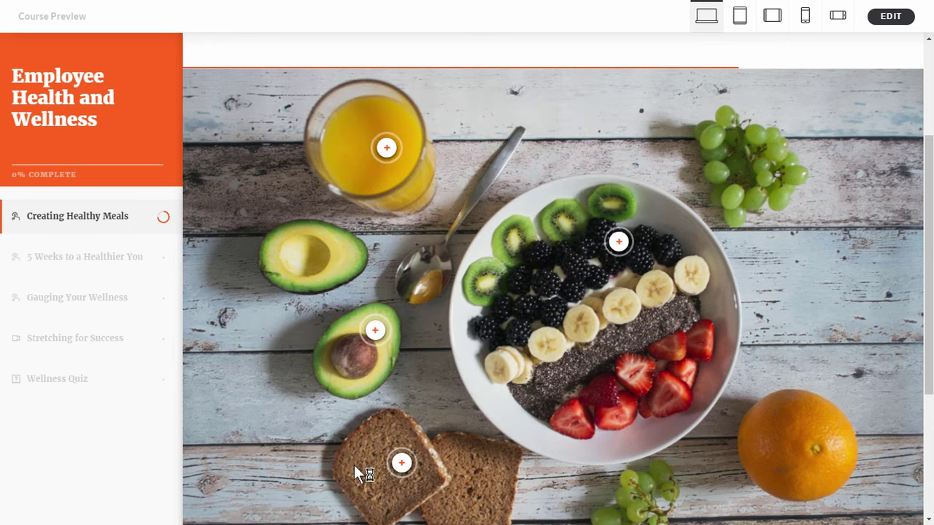
click(401, 462)
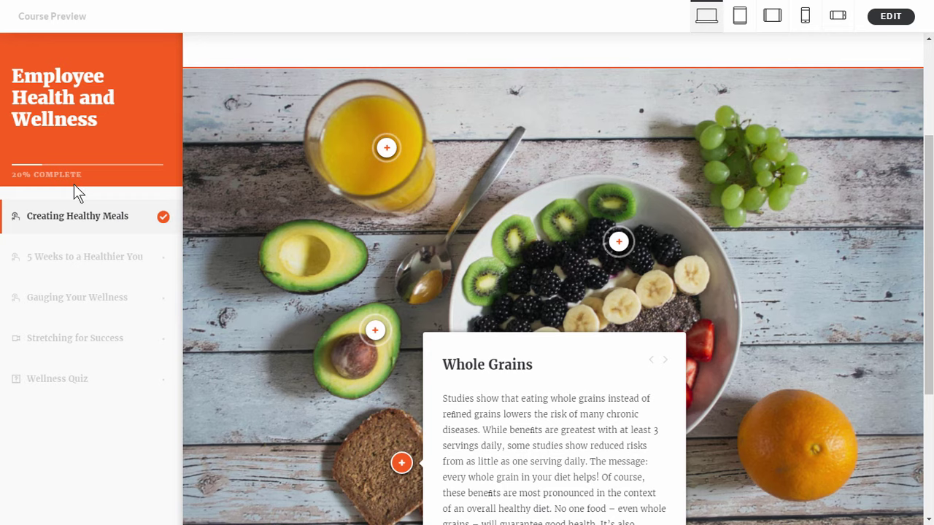
- Open the 5 Weeks to a Healthier You lesson and examine its timeline through Week 2
click(83, 260)
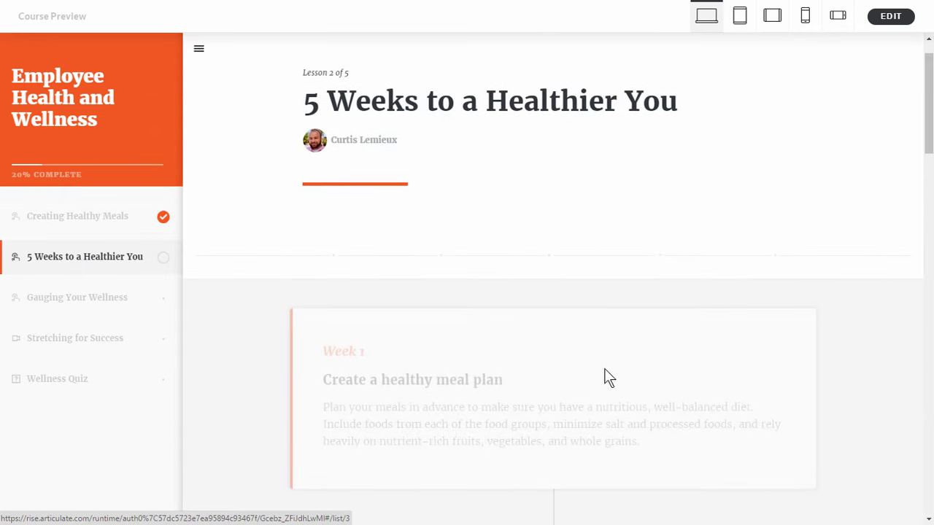
scroll(661, 314, down, 2)
scroll(660, 308, down, 4)
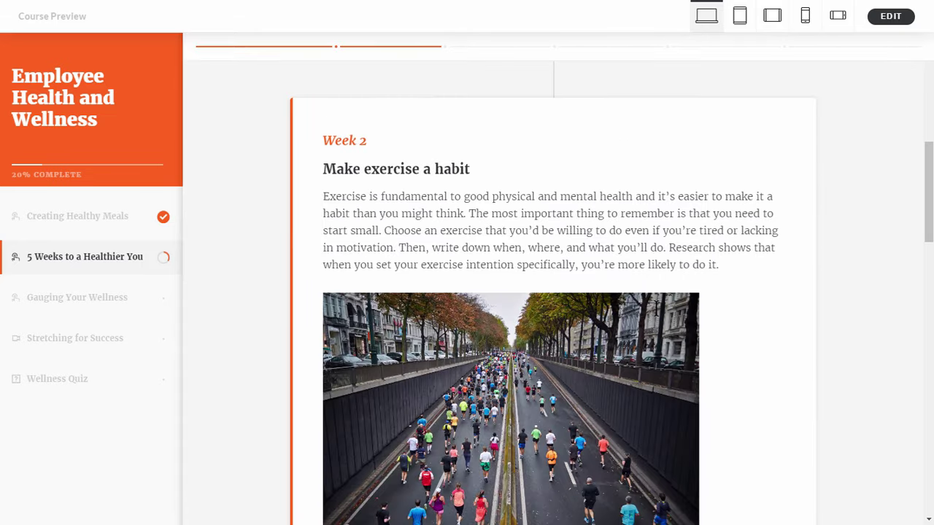
- View the rest of the timeline in the portrait phone layout and continue to the Gauging Your Wellness lesson
click(803, 22)
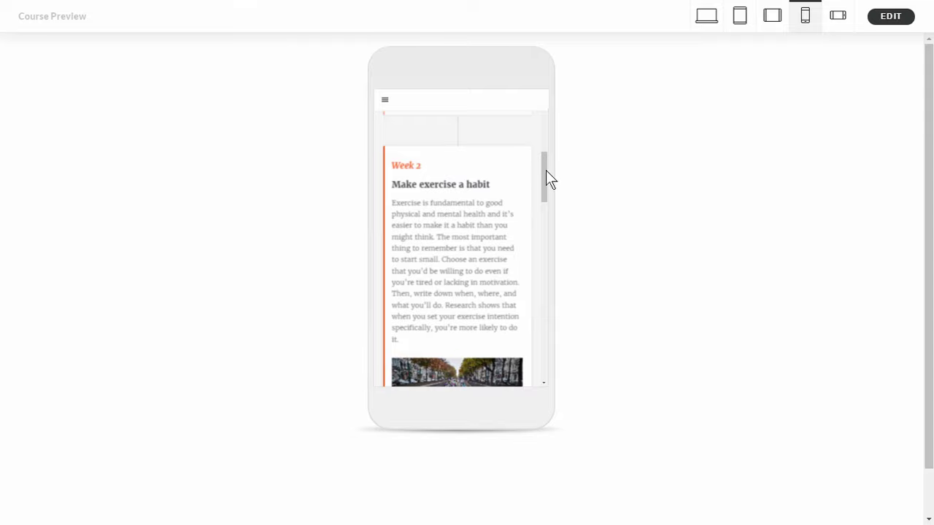
drag(546, 170, 542, 349)
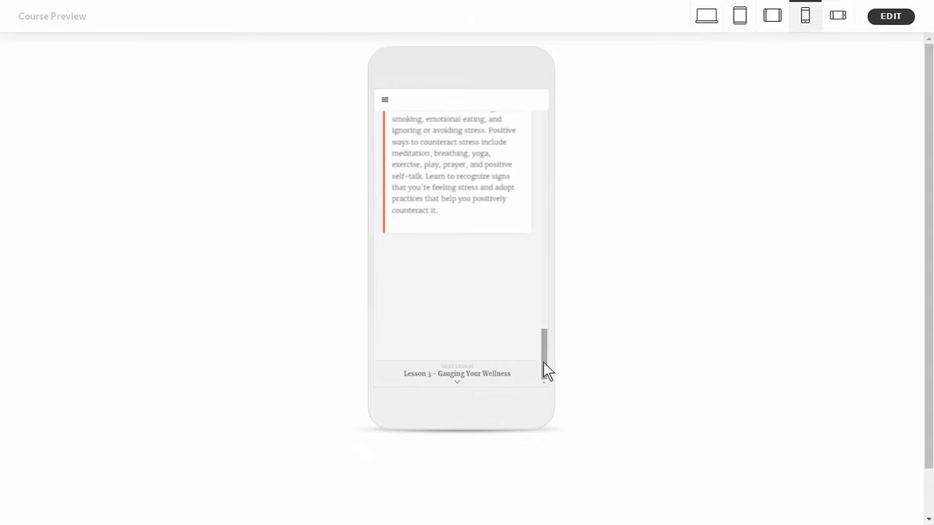
scroll(455, 385, down, 1)
click(455, 385)
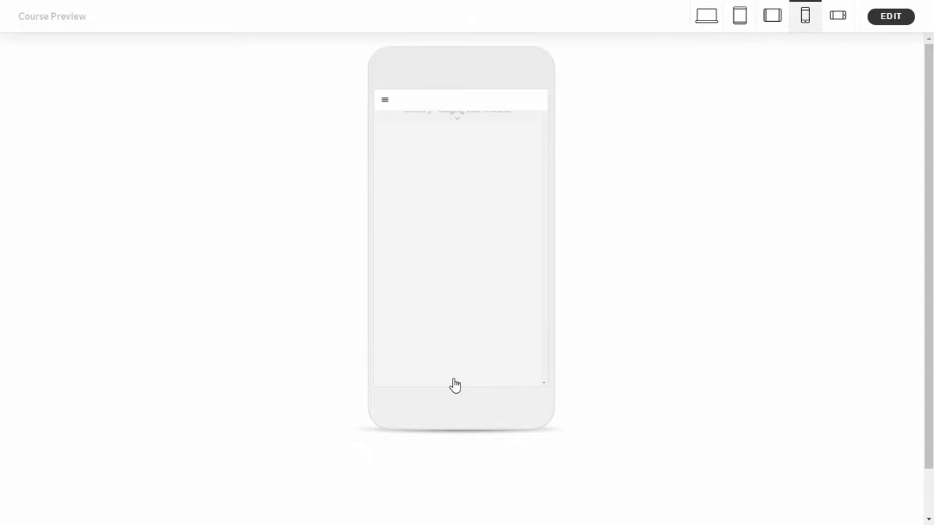
- Check the lesson list, advance to the first step of Gauging Your Wellness and preview it in the landscape tablet layout
click(385, 103)
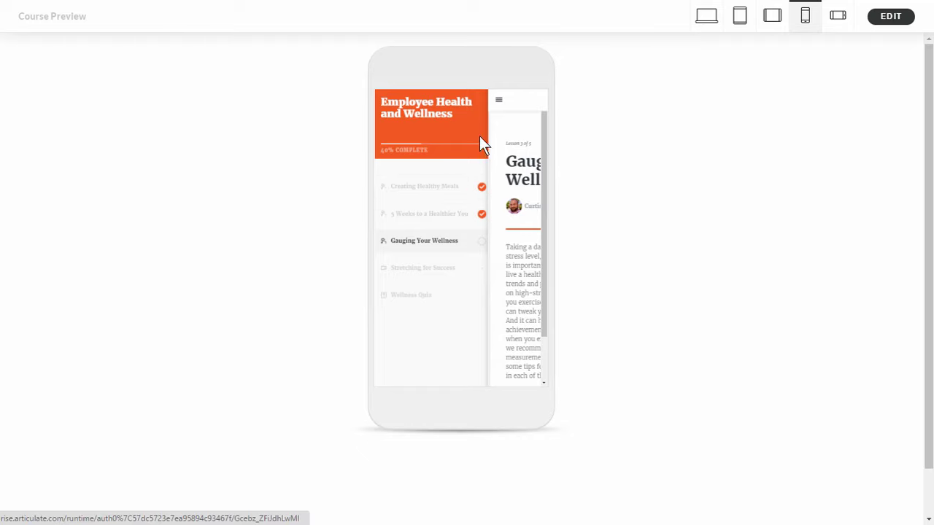
click(498, 100)
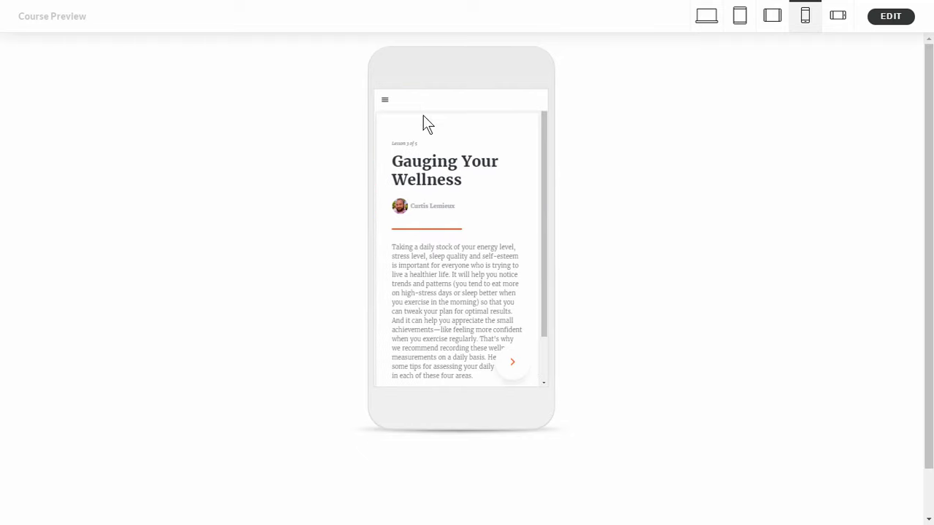
click(515, 360)
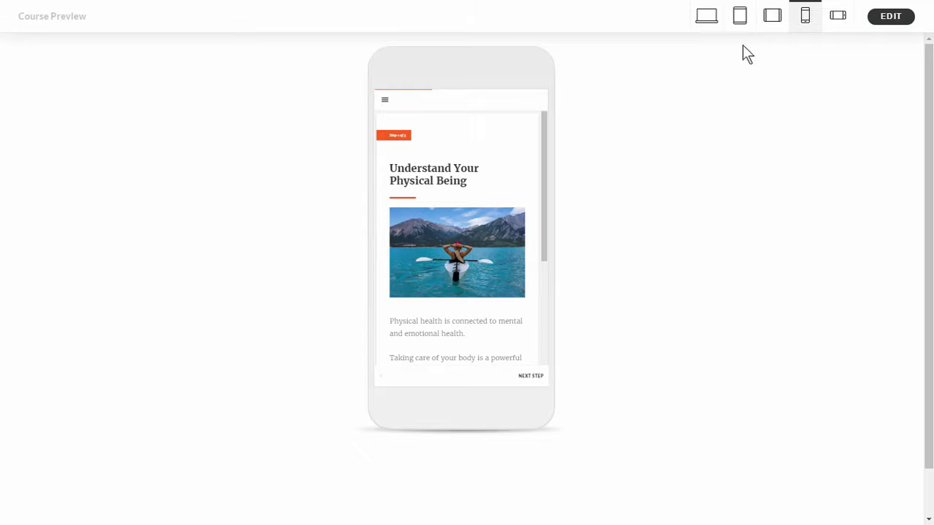
click(769, 21)
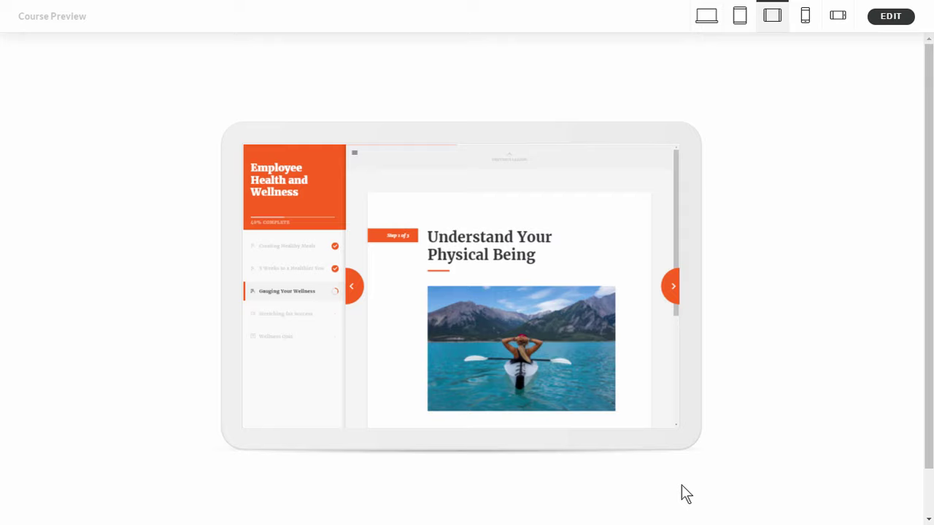
- Return to editing the course, open the Creating Healthy Meals lesson's content and inspect the Fresh Juice marker's card settings
click(900, 18)
scroll(827, 305, down, 5)
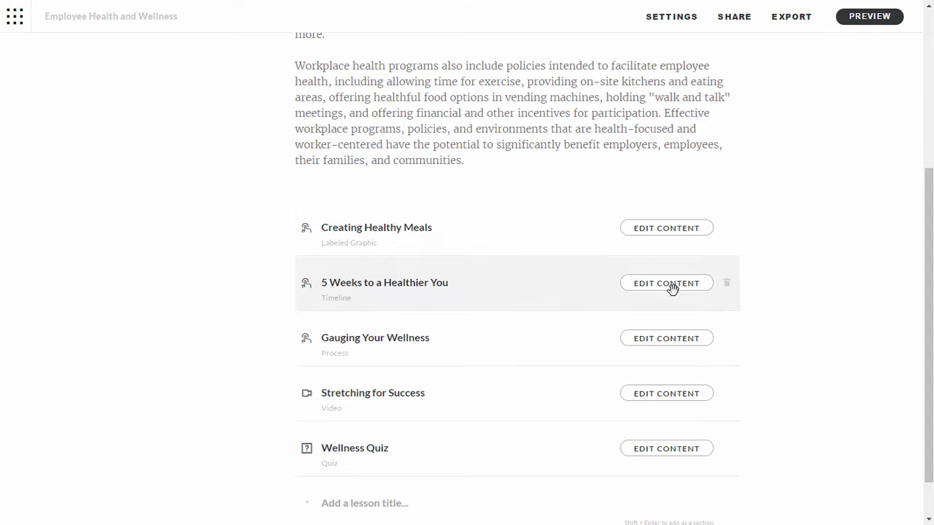
click(668, 231)
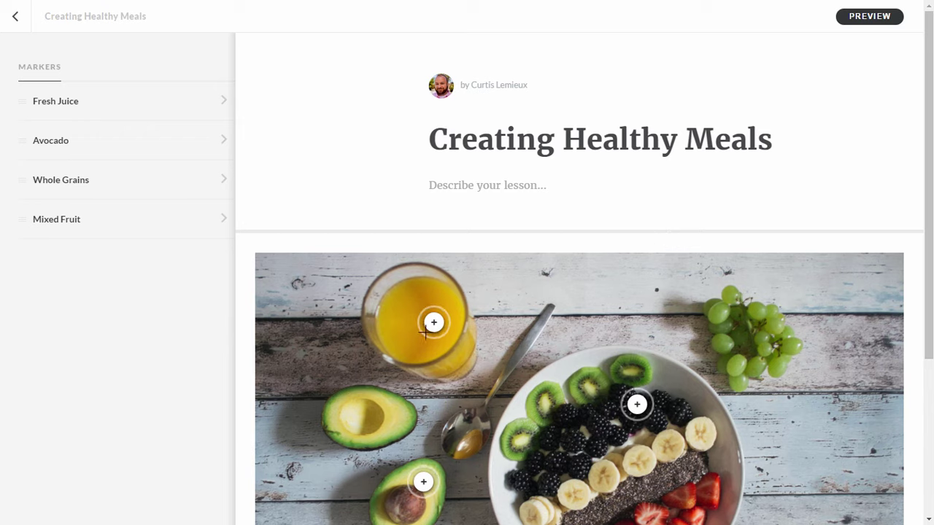
scroll(927, 266, down, 3)
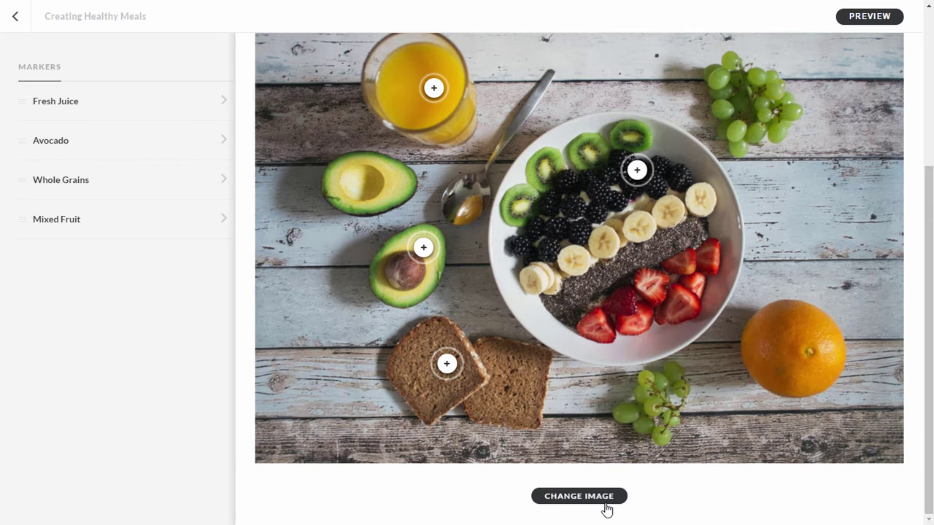
click(433, 88)
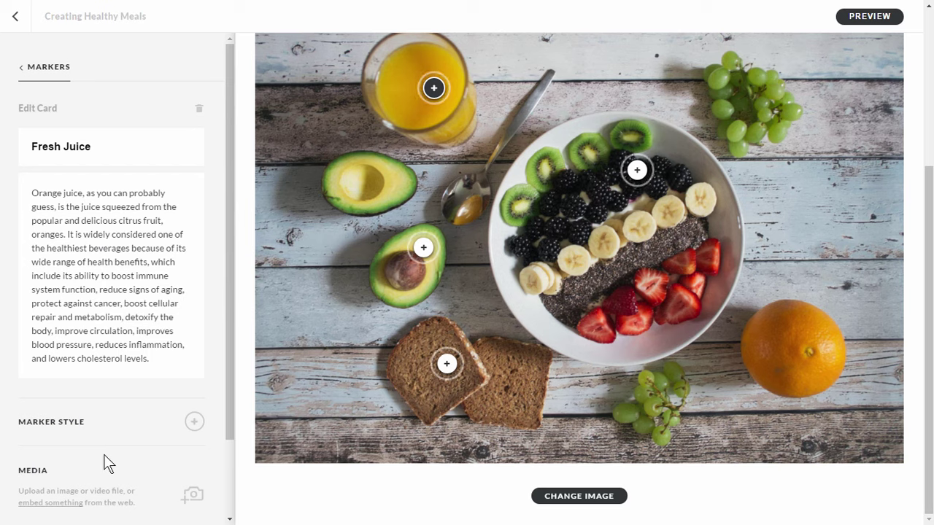
- Place a trial marker on the wooden background above the fruit bowl and delete it
click(610, 64)
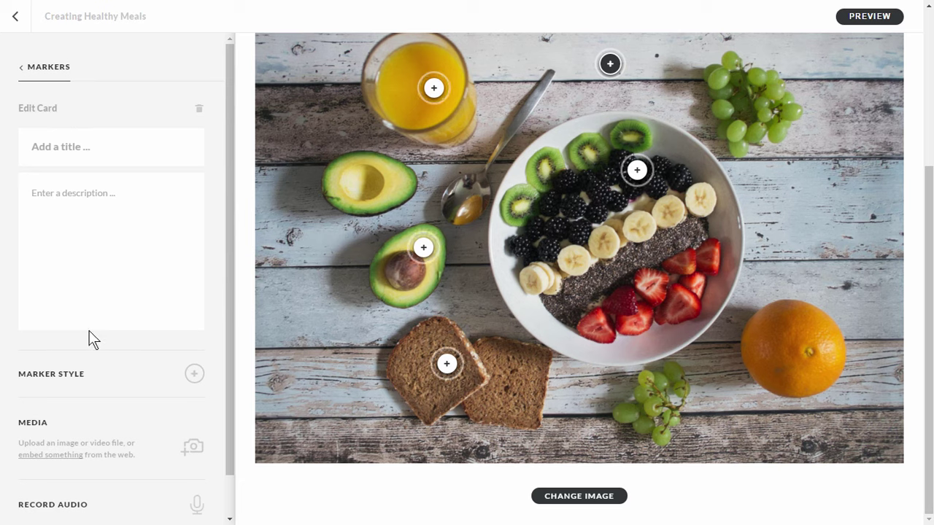
click(199, 111)
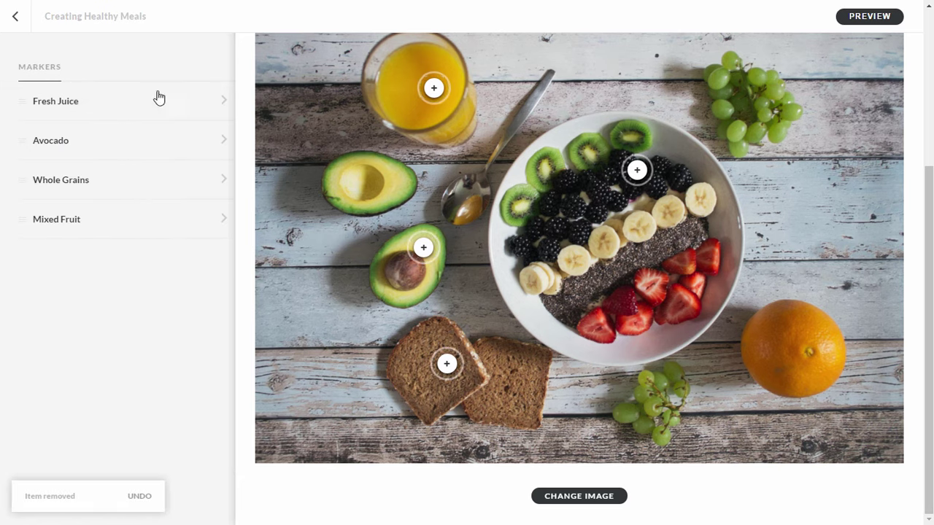
- Leave the lesson, go back to the course list and create a new blank course
click(22, 23)
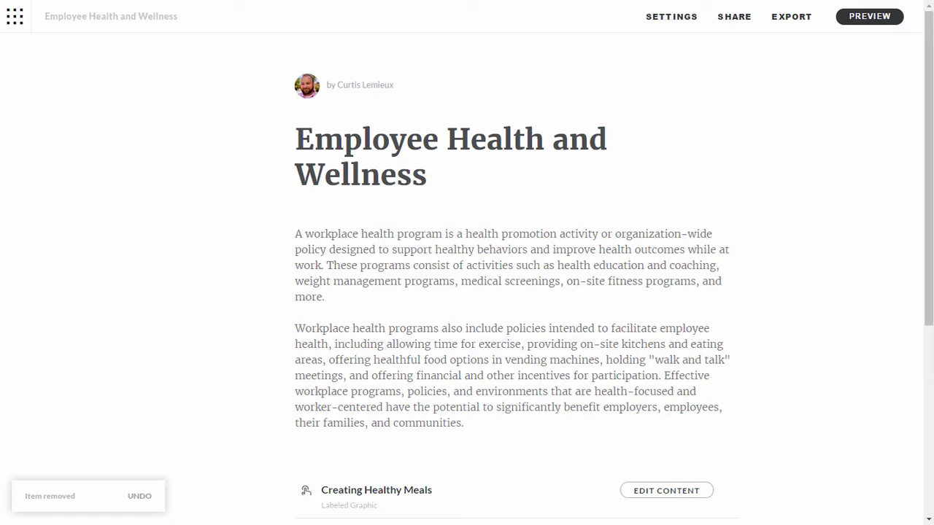
click(14, 16)
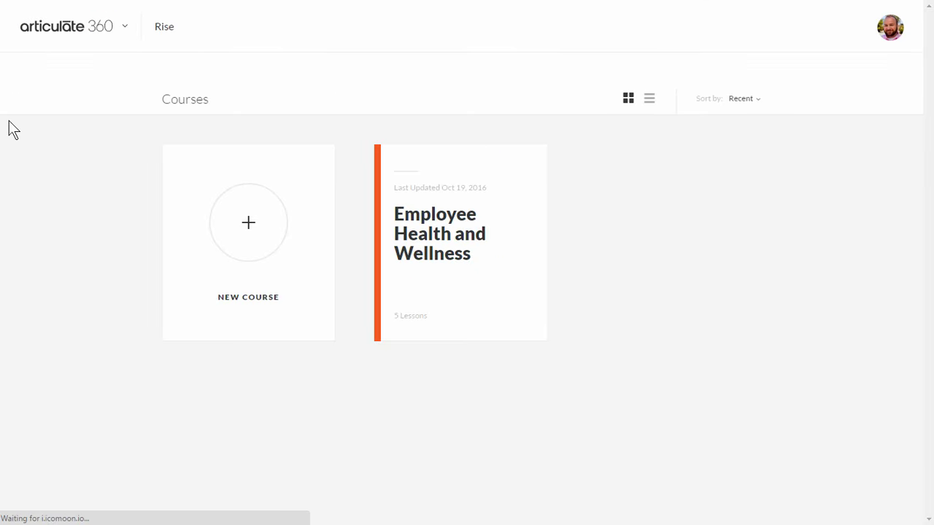
click(248, 225)
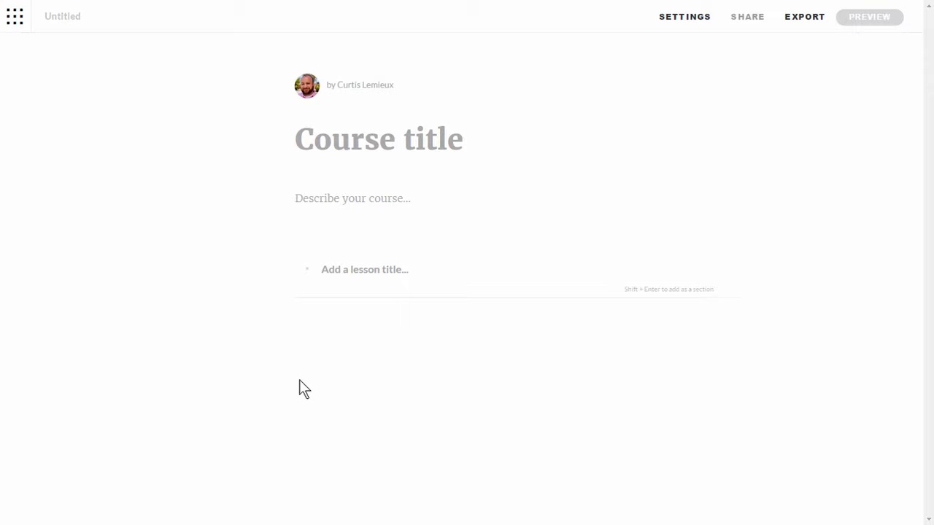
- Title the course "Safety 101" and fill its description with the filler text beginning "Thank you for using this application."
click(309, 148)
click(310, 148)
text(Safety 101)
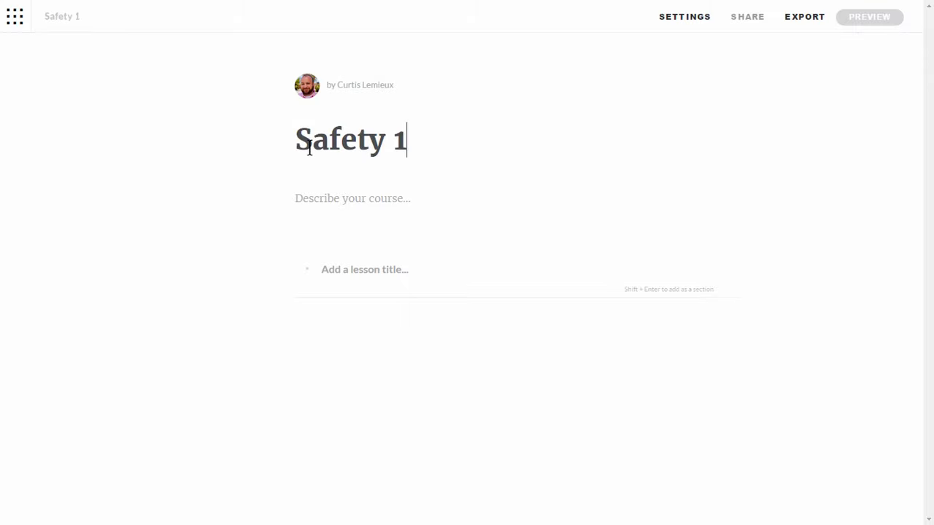
click(296, 197)
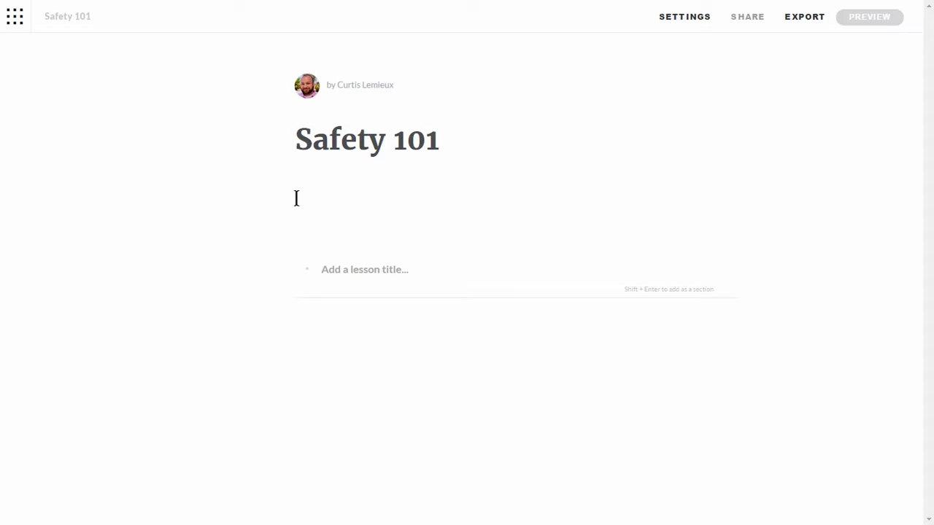
text(Thank you for using this application. Humans are creative beings. Whoever evaluates your text cannot evaluate the way you write. Your design looks awesome by the way. It looks even better with you using this text.)
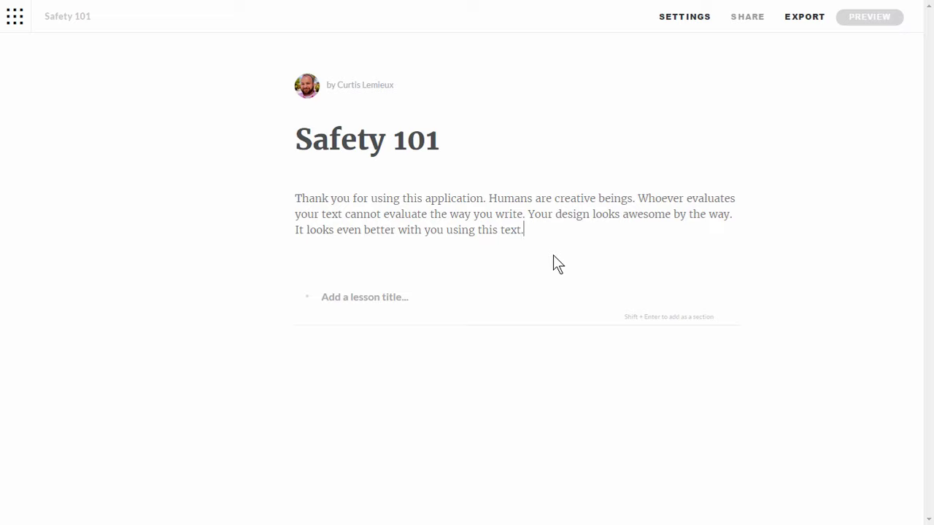
- Add a section heading named "Section One" to the course outline
click(324, 299)
text(Section One)
key(shift+Return)
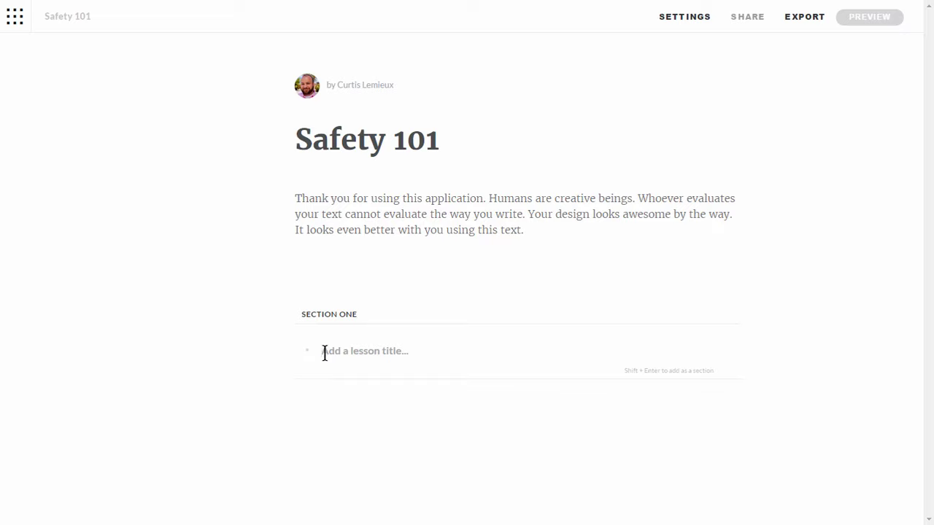
- Add two lessons named "Lesson One" and "Lesson Two" under Section One in the course outline
text(Lesson One)
key(Return)
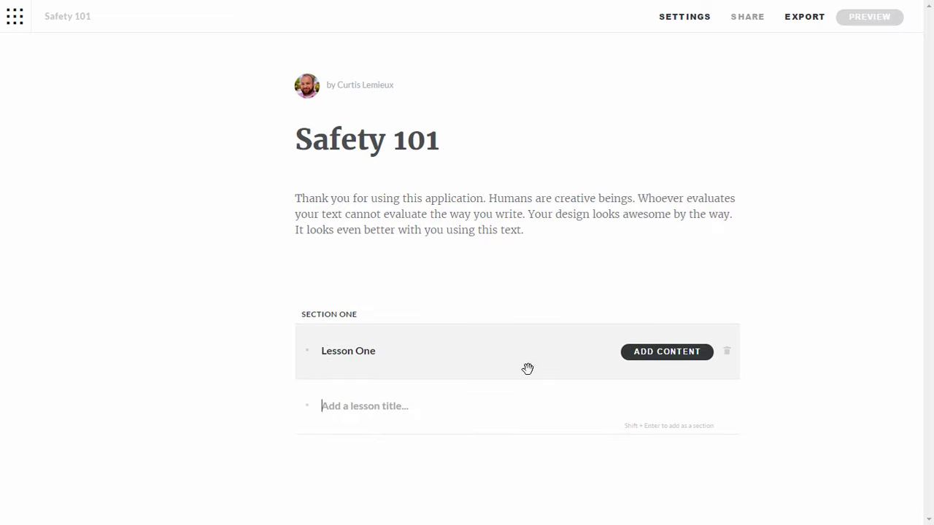
text(L)
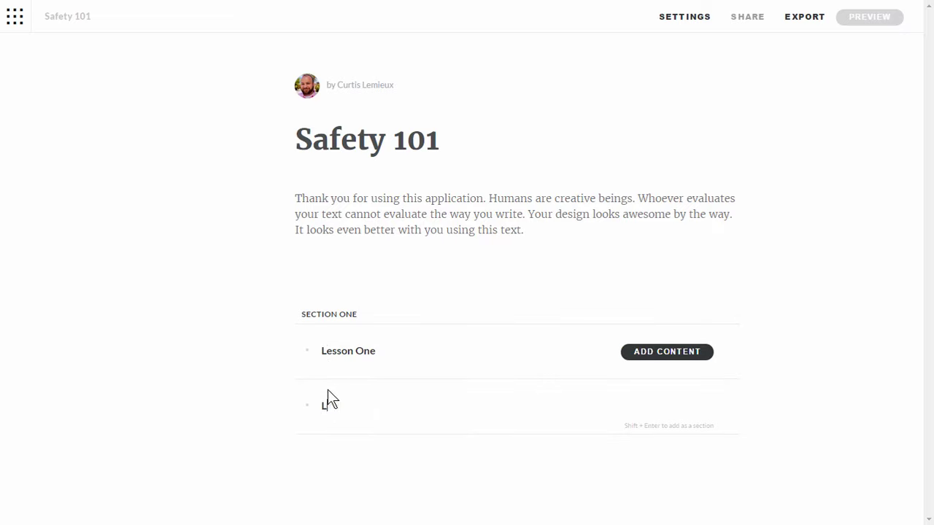
text(esson Two)
key(Return)
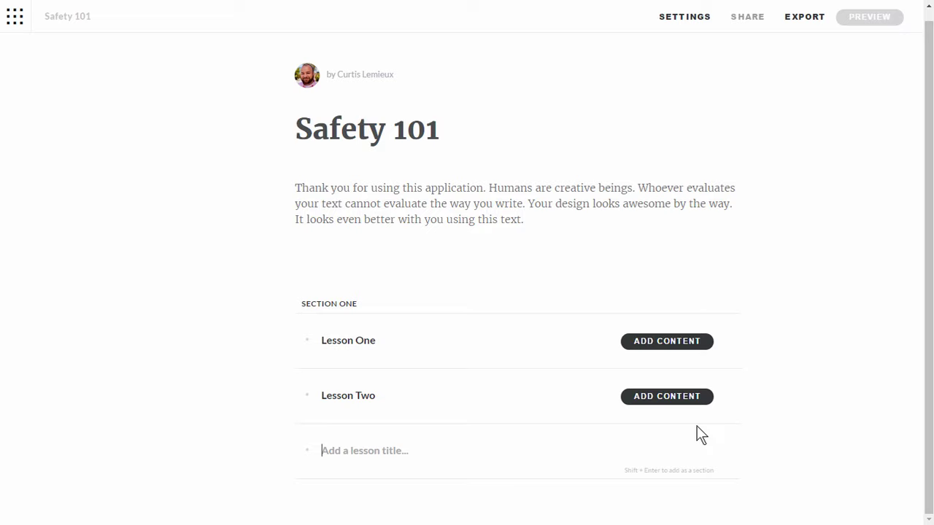
- Set up Lesson One as a pre-built Process lesson titled "Process", with the filler text beginning "Thank you for using this application." as its description
click(665, 343)
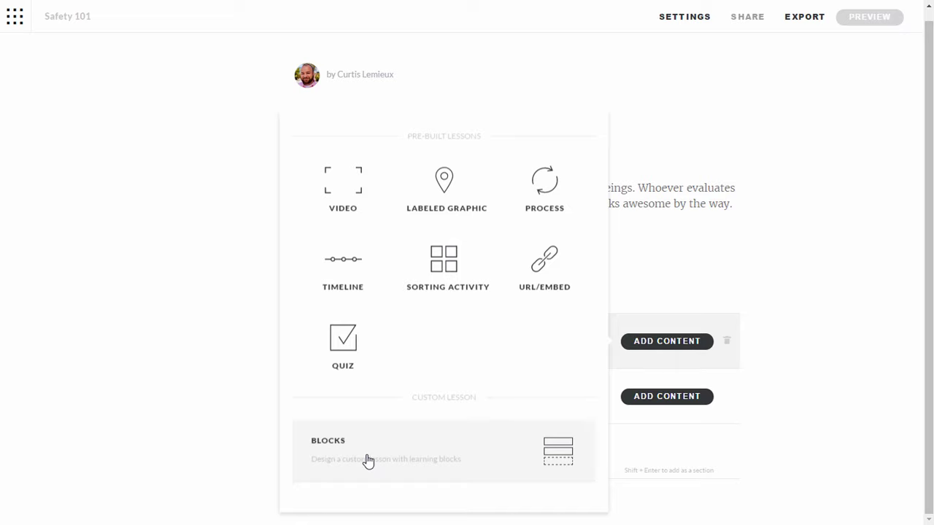
click(547, 197)
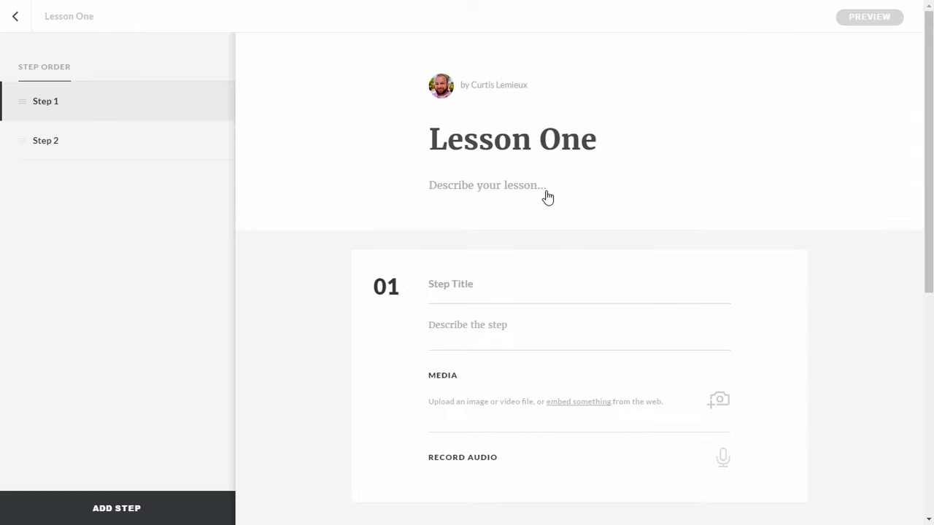
triple_click(434, 139)
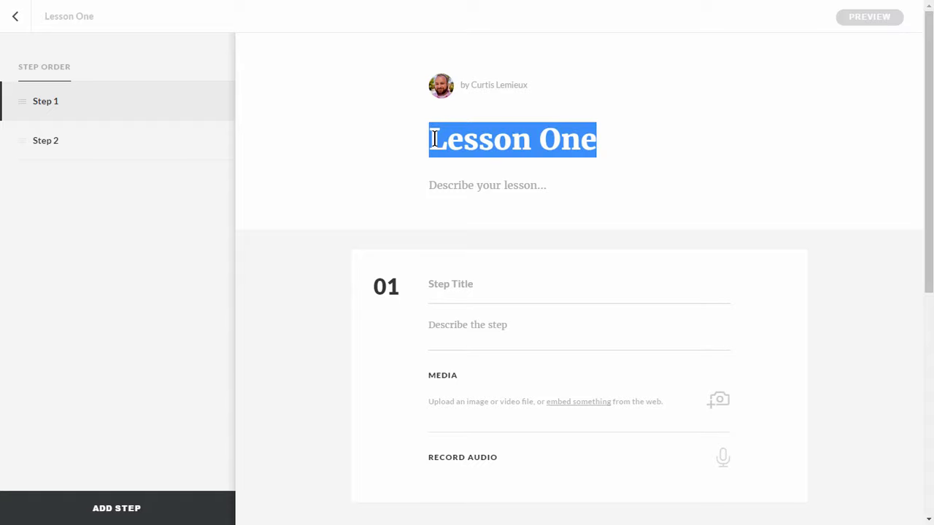
text(Process)
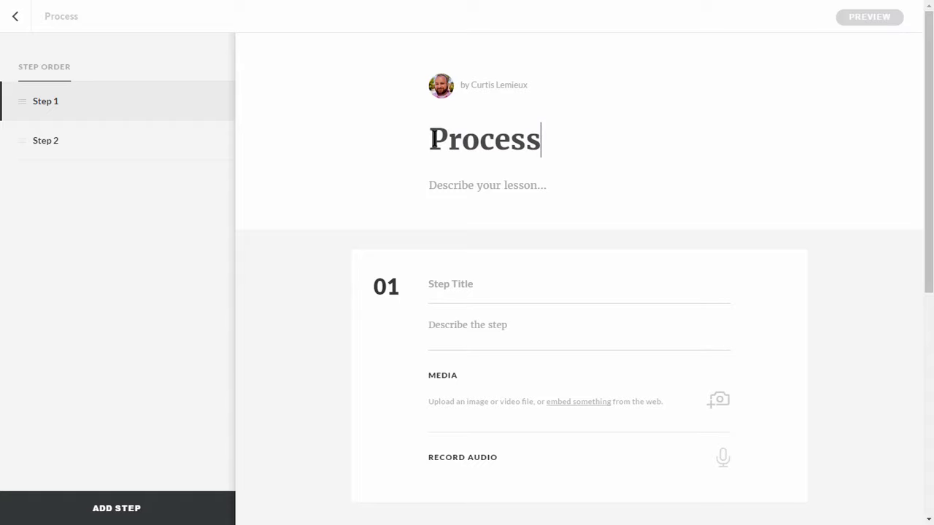
click(438, 186)
text(Thank you for using this application. Humans are creative beings. Whoever evaluates your text cannot evaluate the way you write. Your design looks awesome by the way. It looks even better with you using this text.)
- Title the first process step "One" and describe it with two paragraphs of the "Thank you for using this application." filler text
click(432, 309)
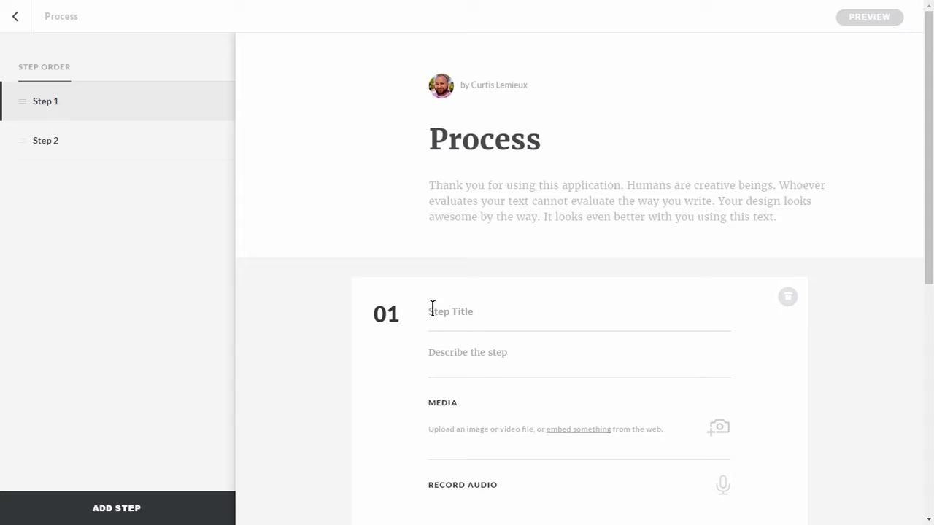
text(One)
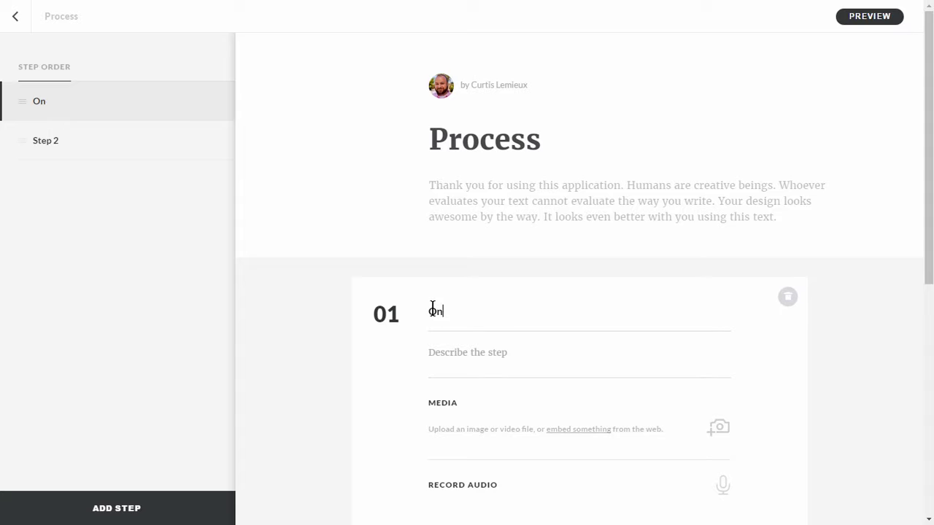
click(447, 353)
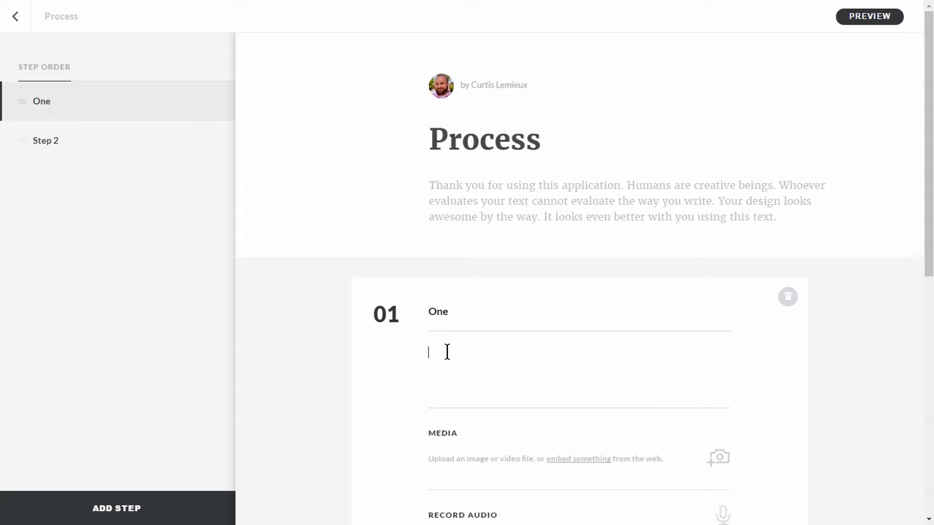
text(Thank you for using this application. Humans are creative beings. Whoever evaluates your text cannot evaluate the way you write. Your design looks awesome by the way. It looks even better with you using this text.)
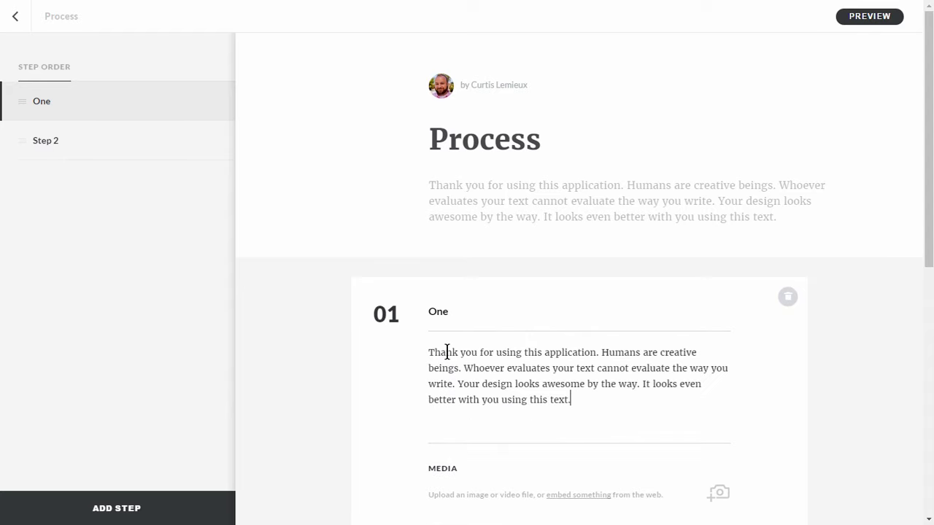
key(Return)
key(Return)
text(Thank you for using this application. Humans are creative beings. Whoever evaluates your text cannot evaluate the way you write. Your design looks awesome by the way. It looks even better with you using this text.)
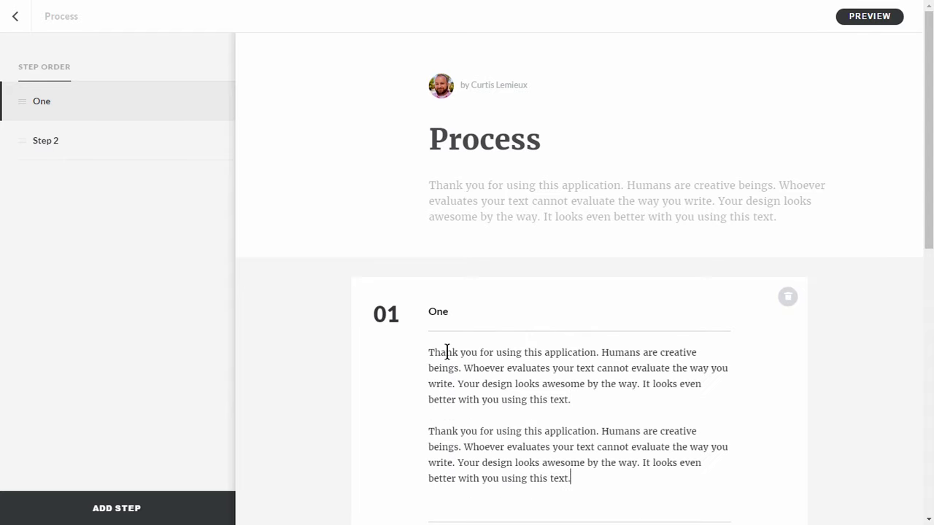
- Title the second process step "Two" and give it the description "Thank you for using this application. Humans are creative beings."
scroll(843, 357, down, 4)
scroll(842, 361, down, 4)
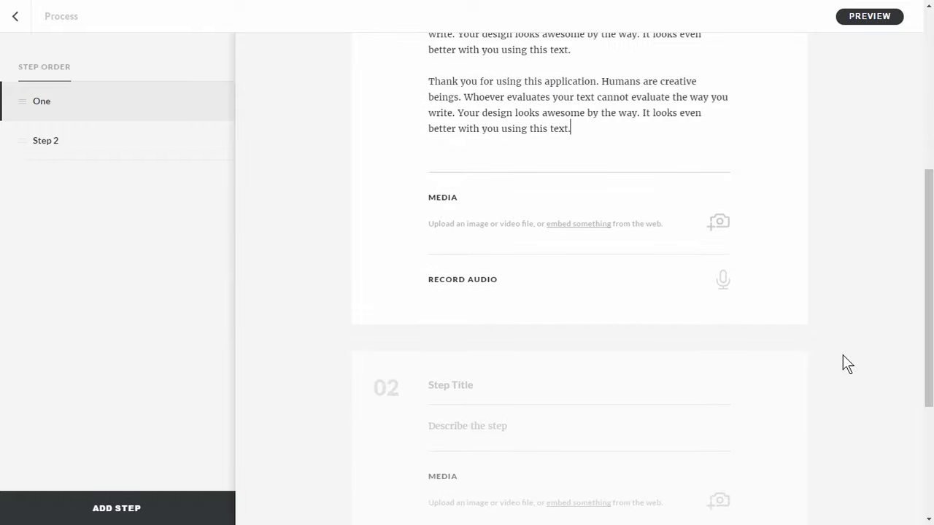
click(450, 210)
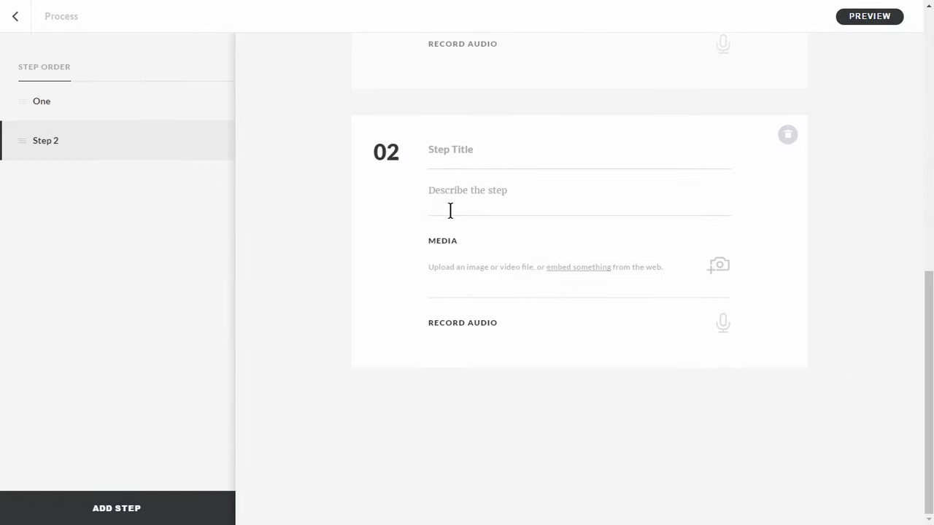
text(Tewo)
key(BackSpace)
key(BackSpace)
key(BackSpace)
text(wo)
click(444, 194)
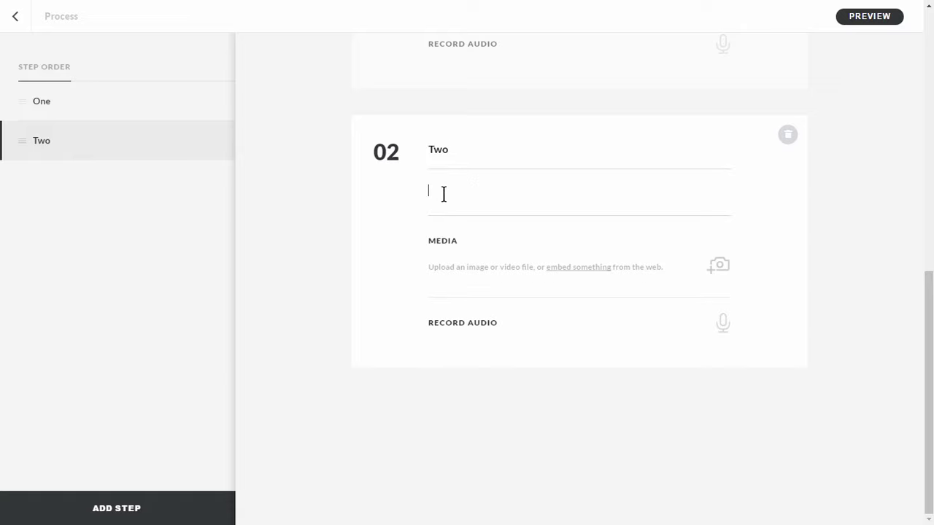
text(Thank you for using this application. Humans are creative beings. Whoever evaluates your text cannot evaluate the way you write. Your design looks awesome by the way. It looks even better with you using this text.)
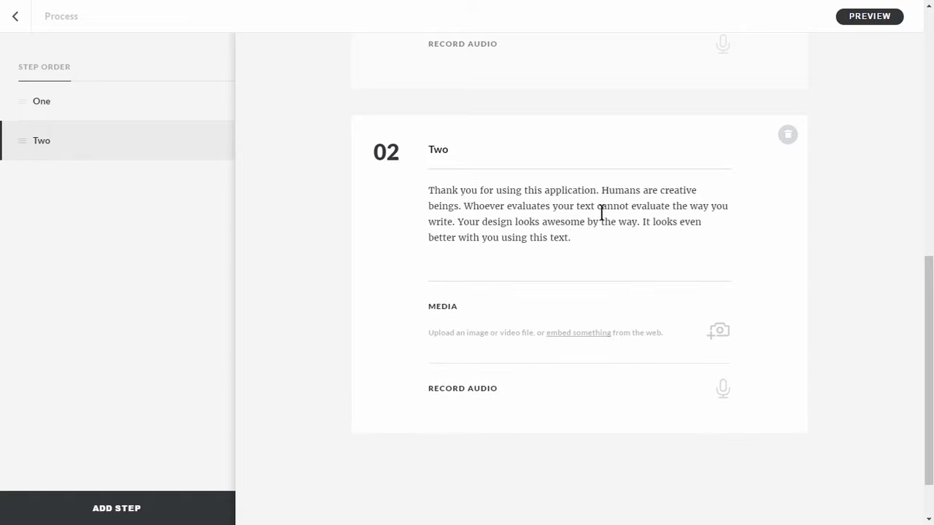
drag(462, 206, 593, 249)
key(BackSpace)
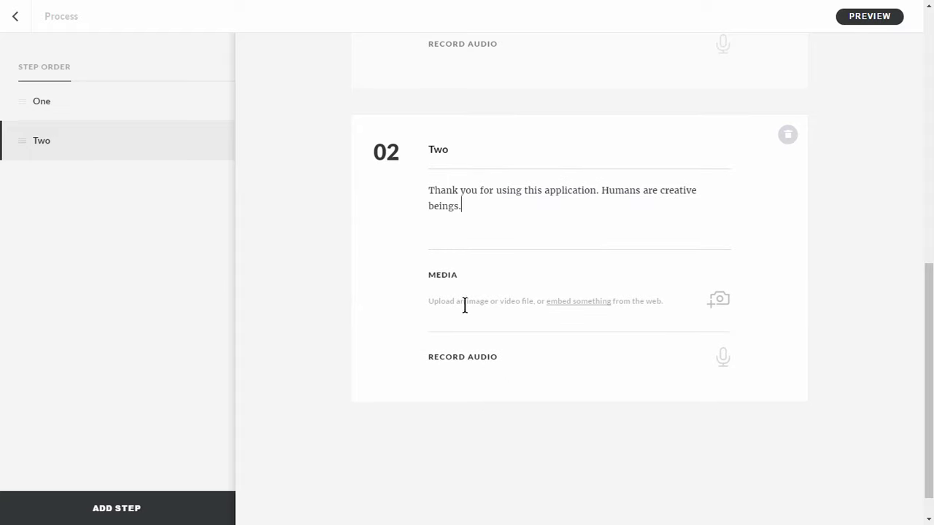
- Upload the image 355b160e.jpg from the Unsplash-desk folder as the media of step Two
click(719, 303)
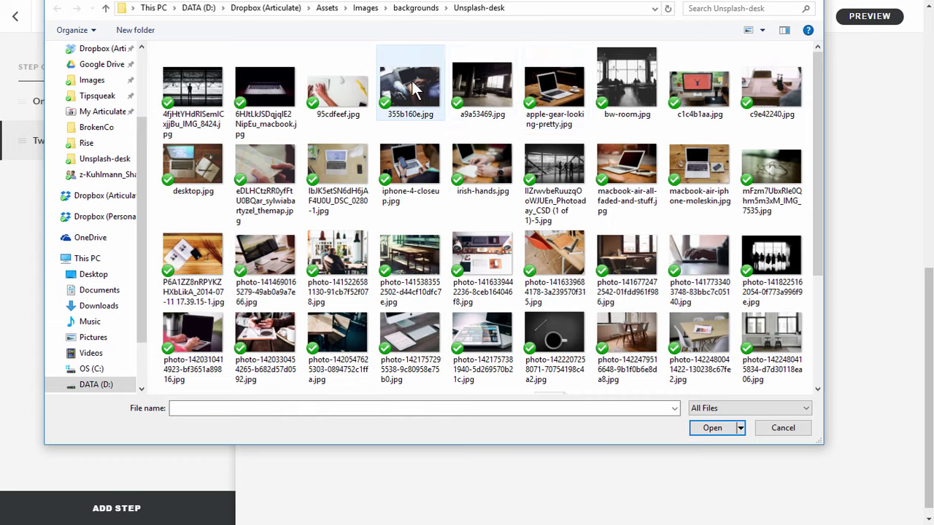
click(414, 88)
click(714, 429)
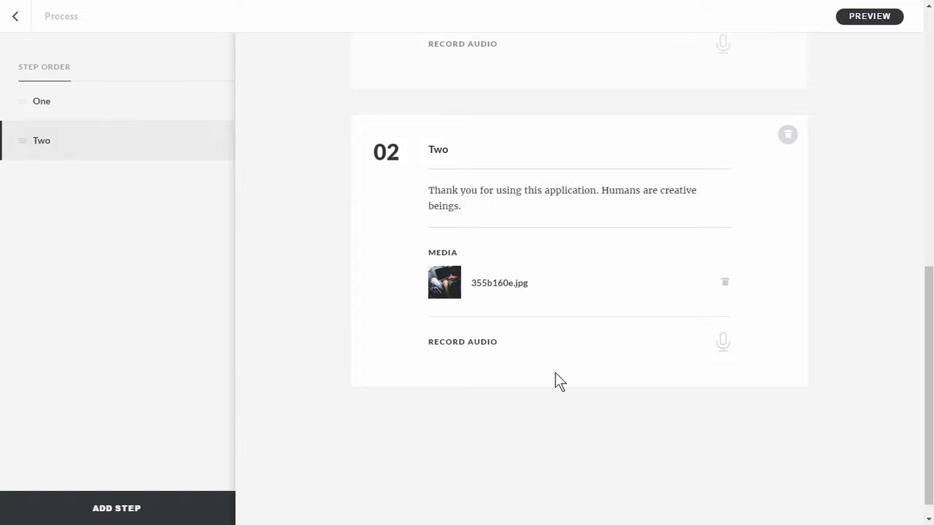
- Add a third step to the process and title it "Three"
scroll(555, 380, down, 1)
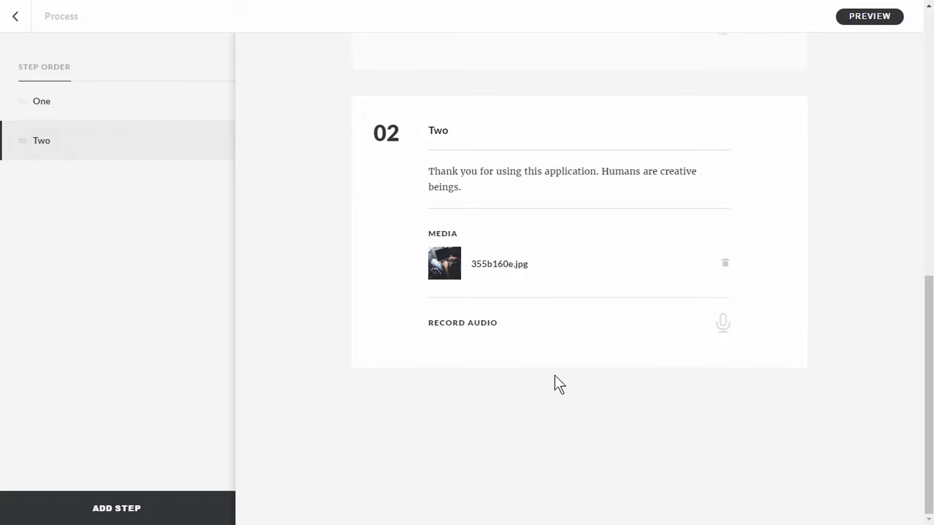
click(130, 514)
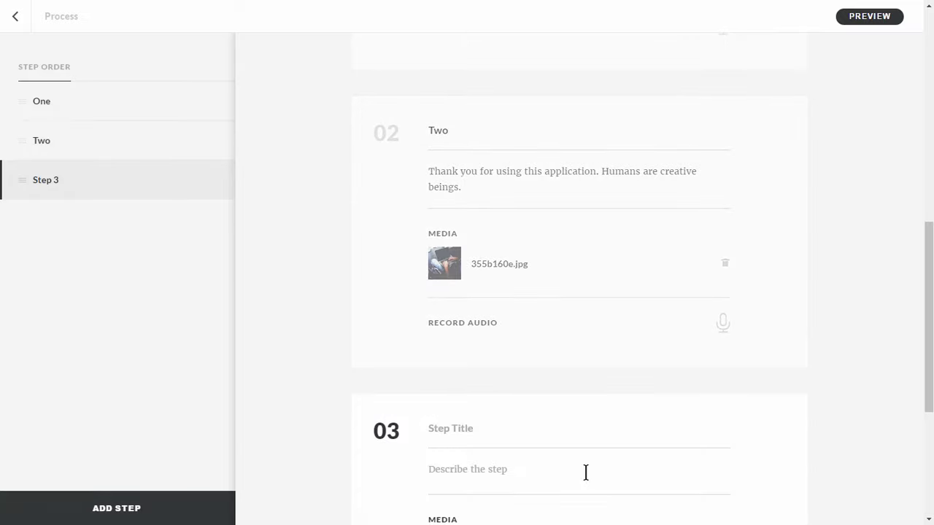
click(467, 436)
text(THree)
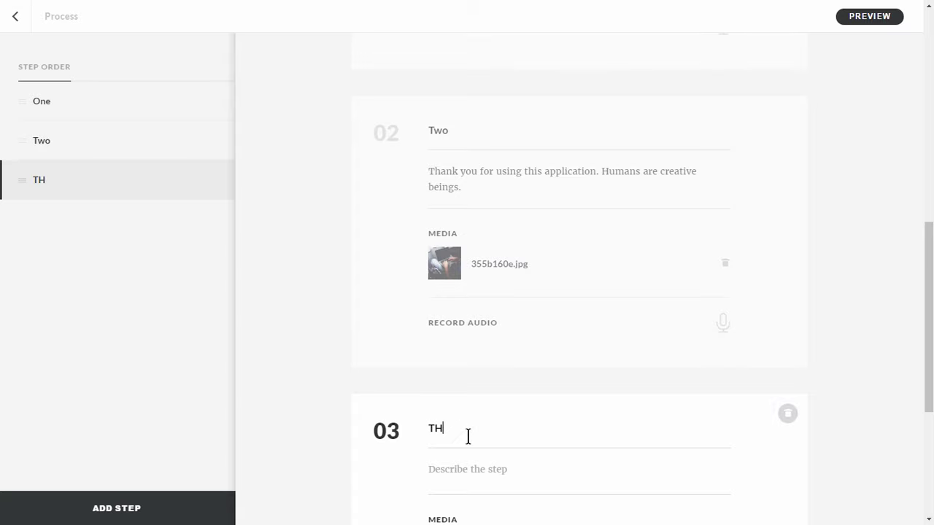
key(BackSpace)
key(BackSpace)
key(BackSpace)
key(BackSpace)
text(hree)
- Fill the description of step Three with the filler text, cutting everything after "cannot evaluate the way you write."
click(446, 472)
text(Thank you for using this application. Humans are creative beings. Whoever evaluates your text cannot evaluate the way you write. Your design looks awesome by the way. It looks even better with you using this text.)
scroll(446, 473, down, 3)
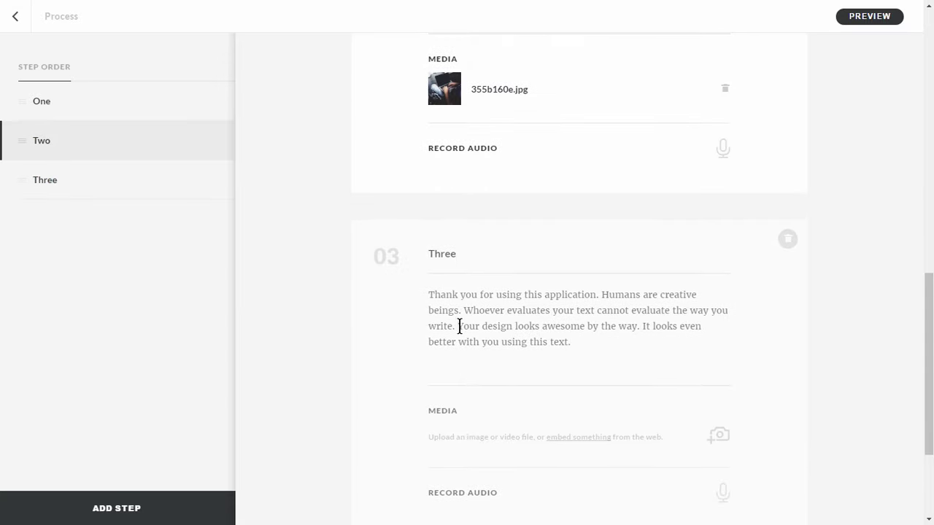
drag(458, 326, 598, 344)
scroll(598, 343, down, 3)
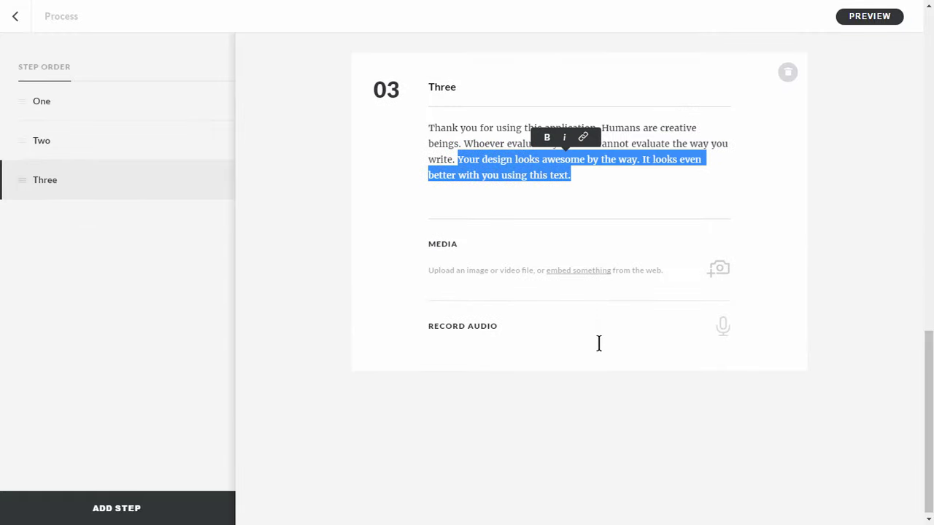
key(BackSpace)
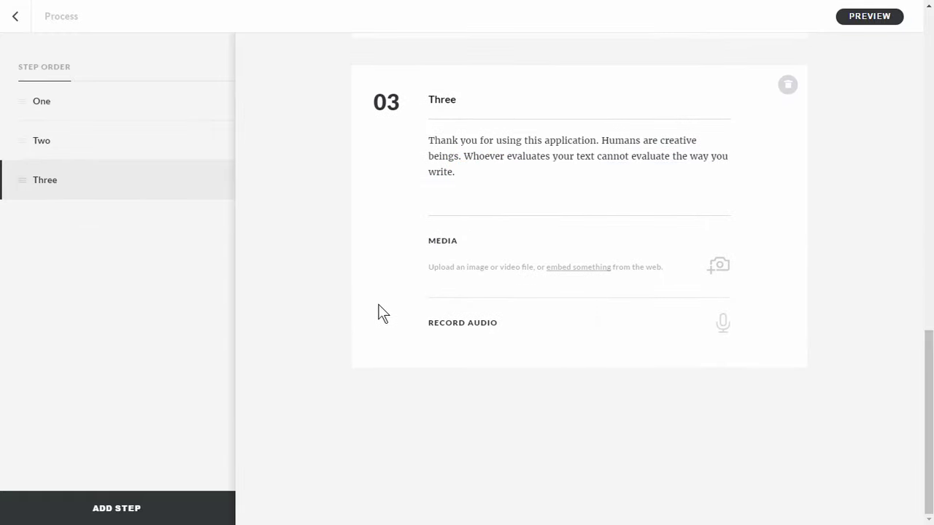
- Record a short audio clip of about 4 seconds for step Three
click(724, 326)
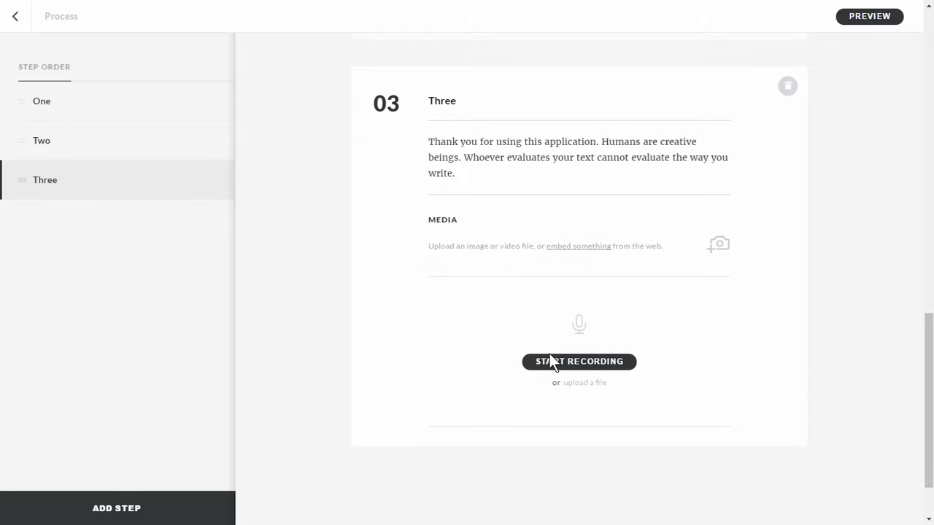
click(586, 361)
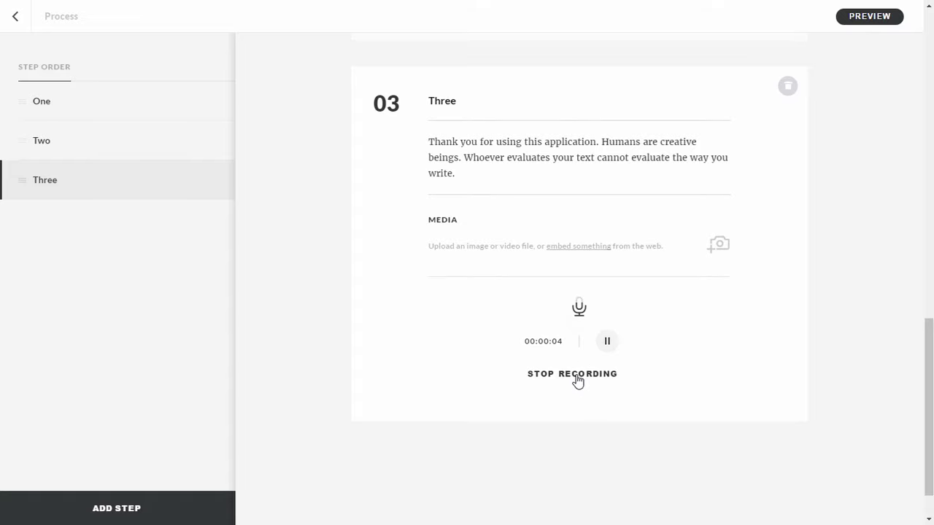
click(576, 373)
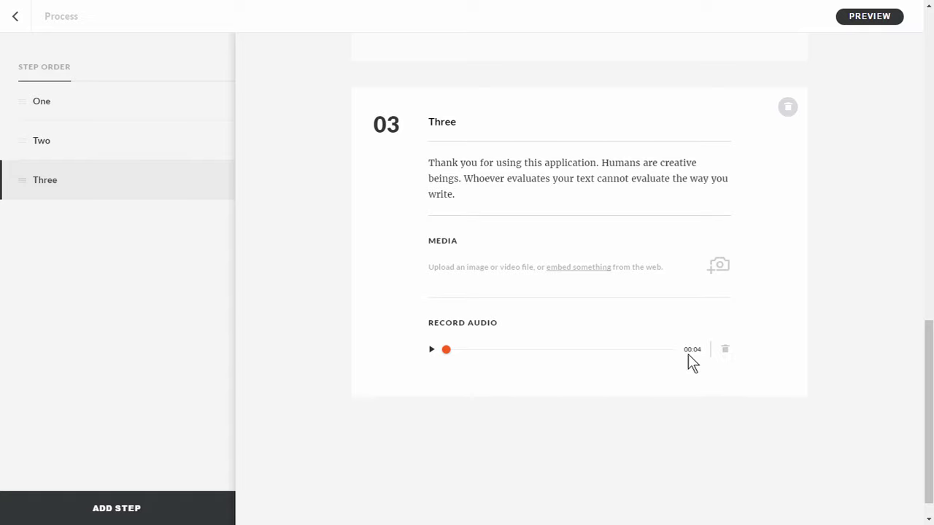
- Preview the Process lesson at step One, switch to the portrait phone view and advance to step Two
click(891, 15)
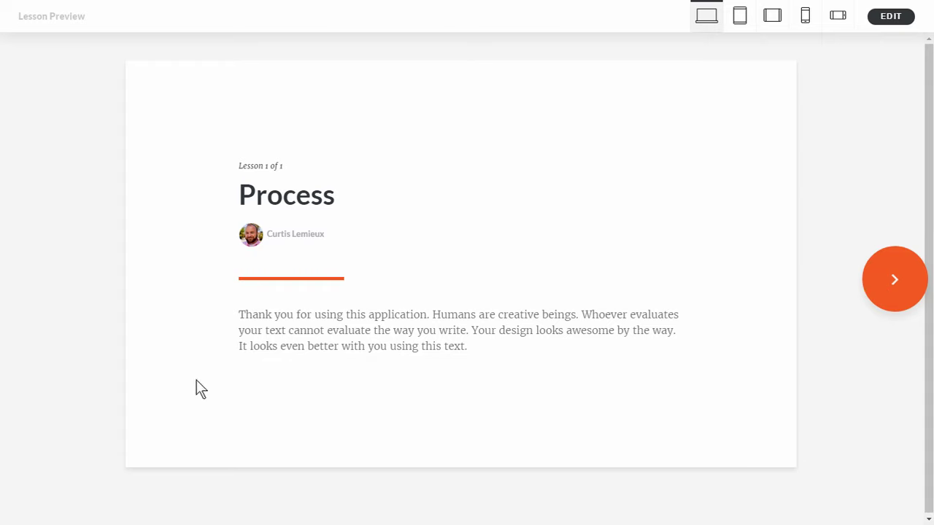
click(868, 285)
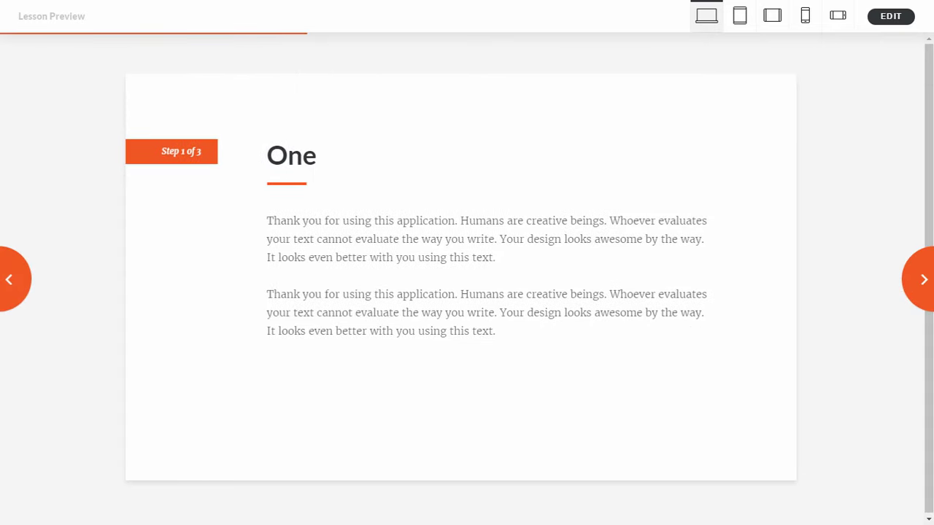
click(804, 20)
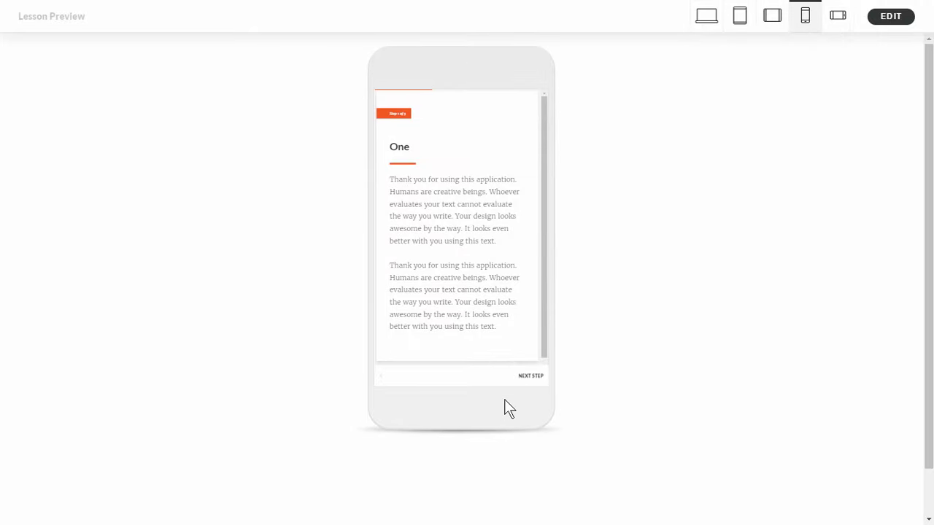
click(525, 378)
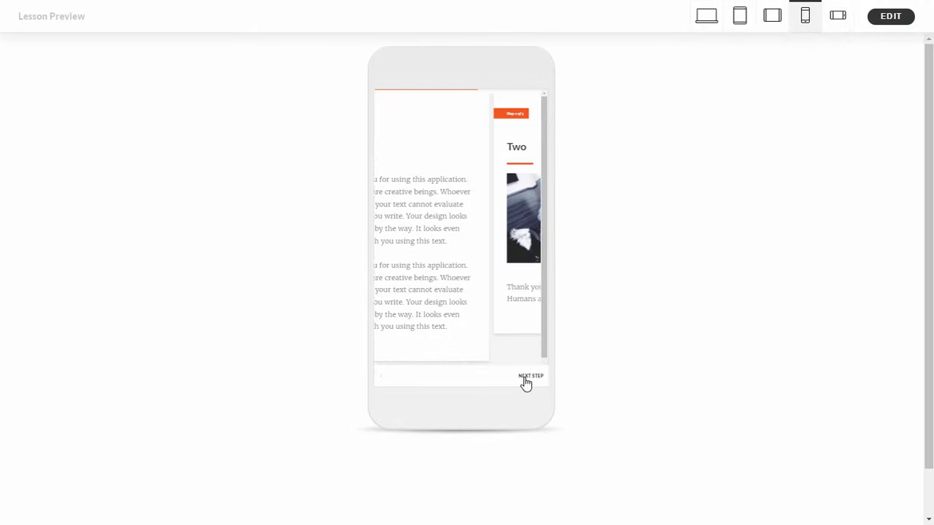
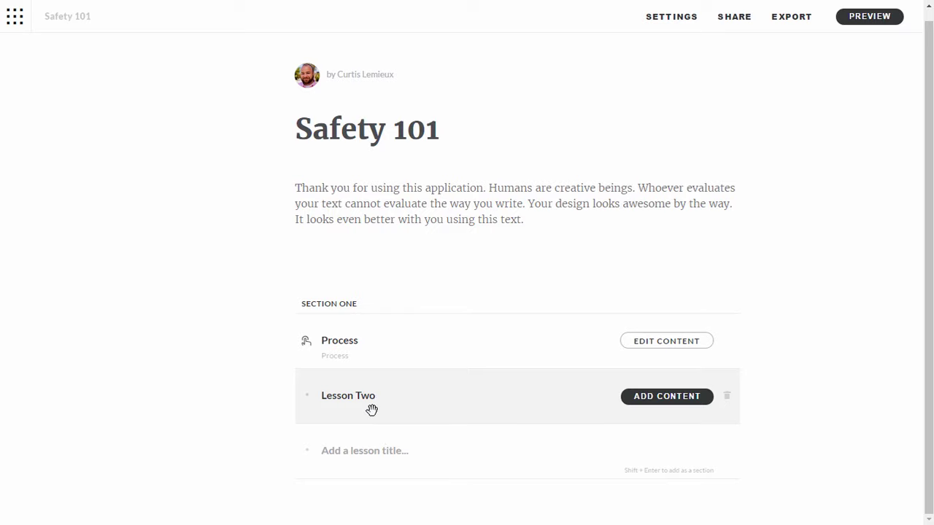
- From the course outline, set up Lesson Two as a custom Blocks lesson
click(650, 401)
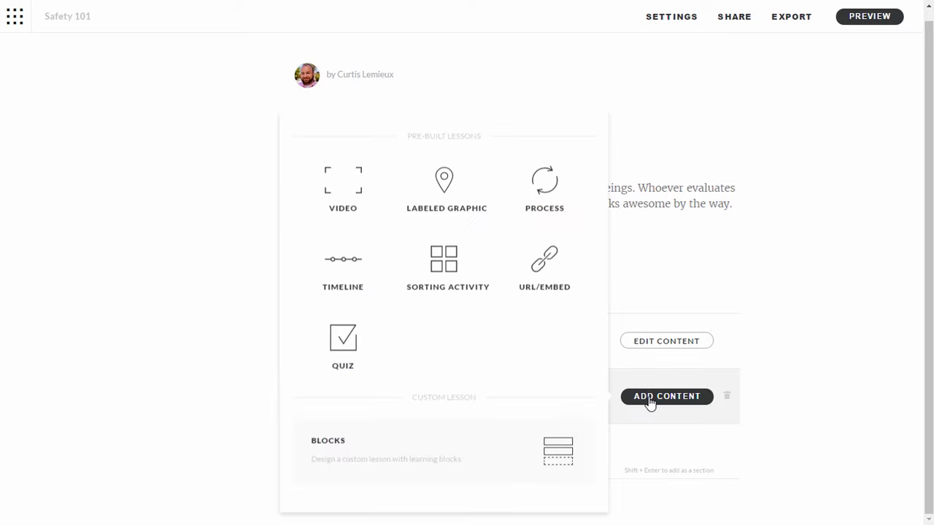
click(511, 453)
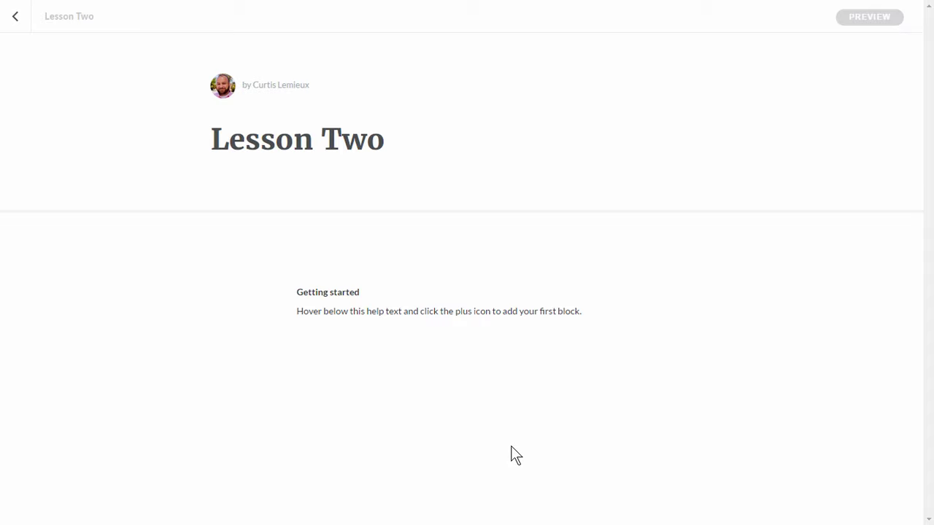
- Add a Paragraph with Heading text block from the block library as the first block of Lesson Two
mouse_move(449, 344)
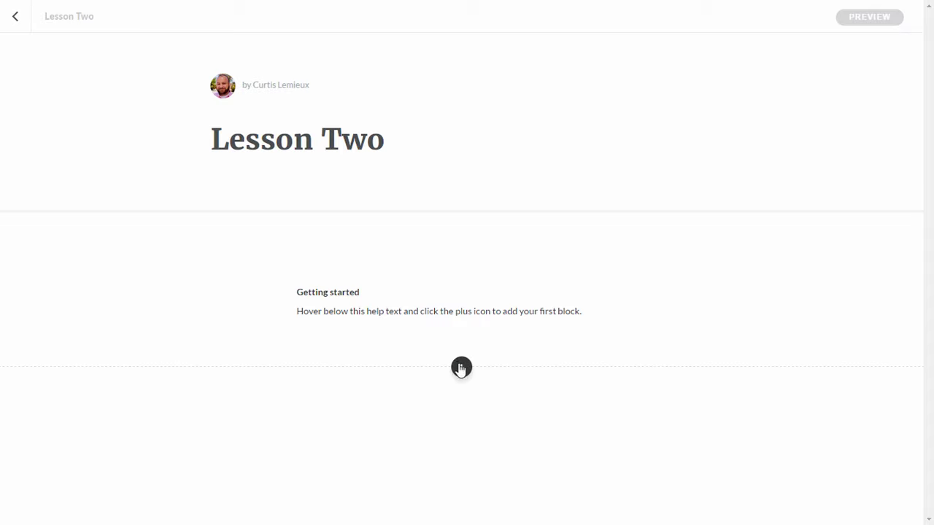
click(461, 367)
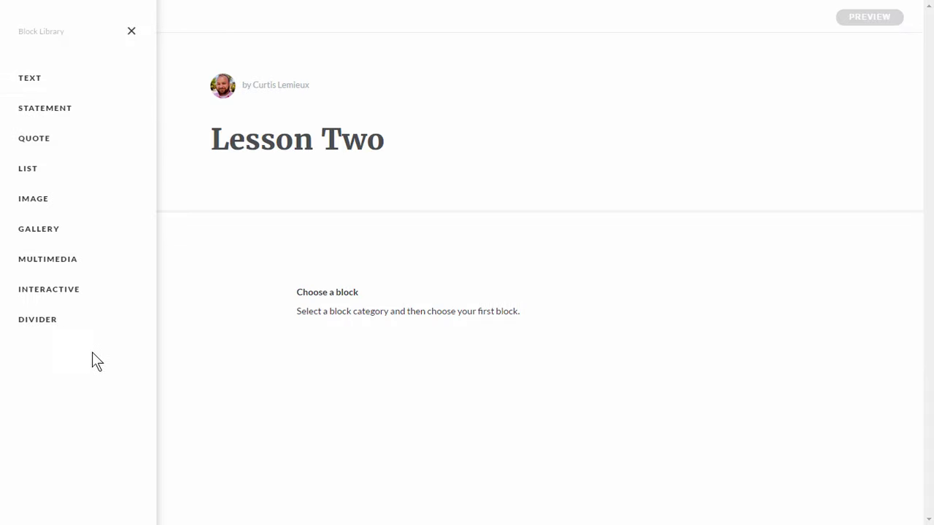
click(26, 82)
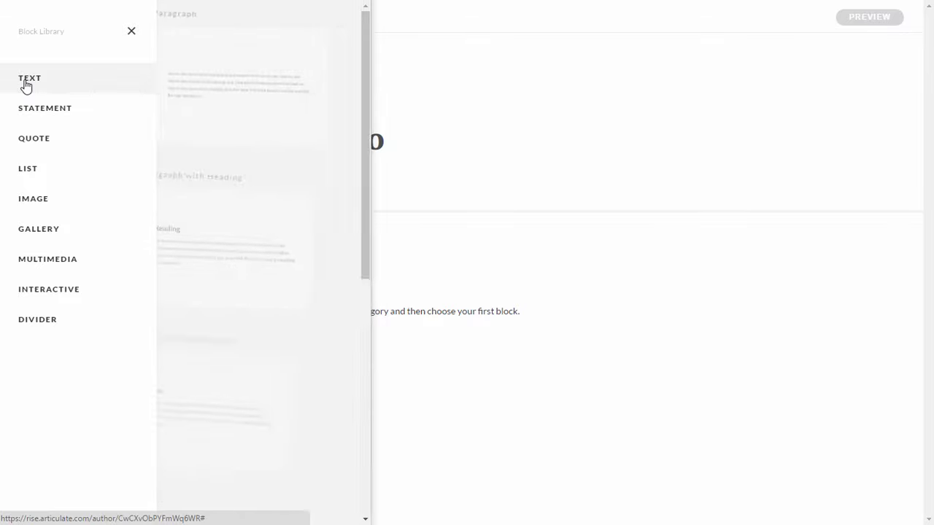
drag(371, 141, 375, 190)
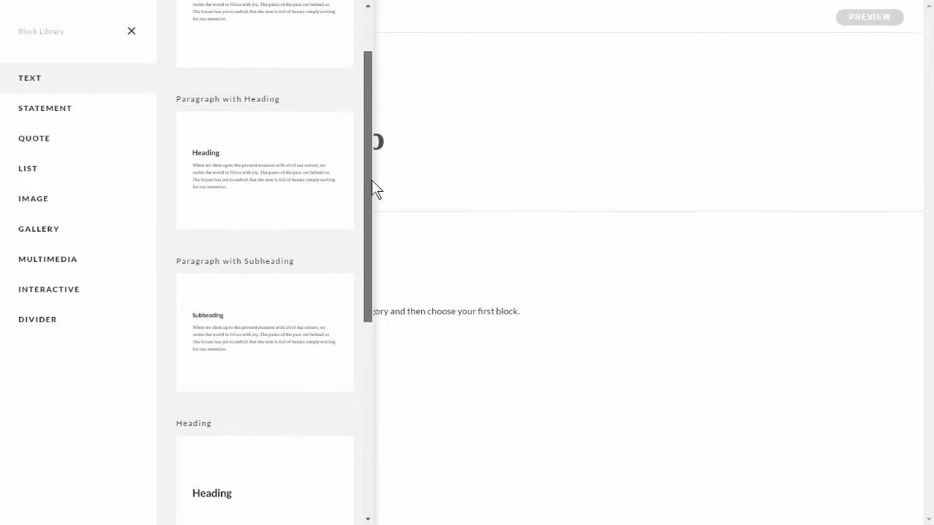
click(232, 181)
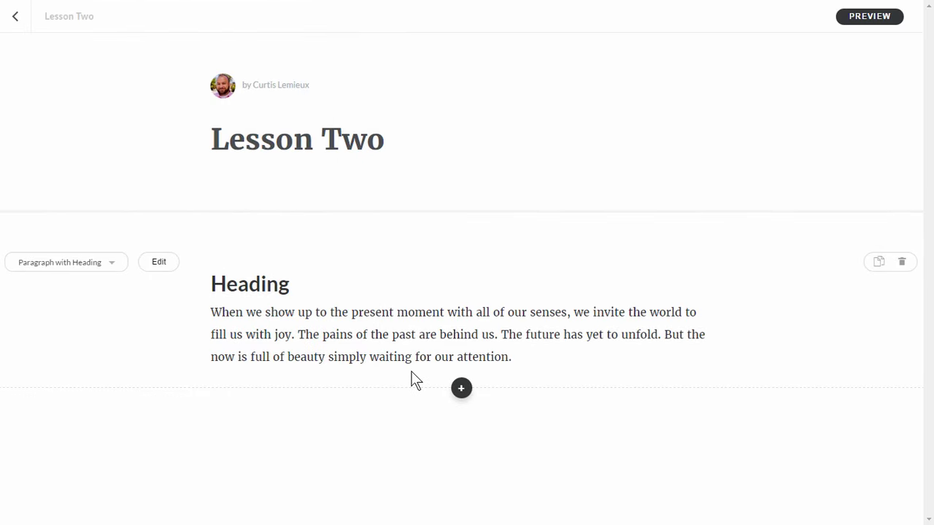
- Look over the content fields and the padding and background color settings of the Paragraph with Heading block
click(161, 266)
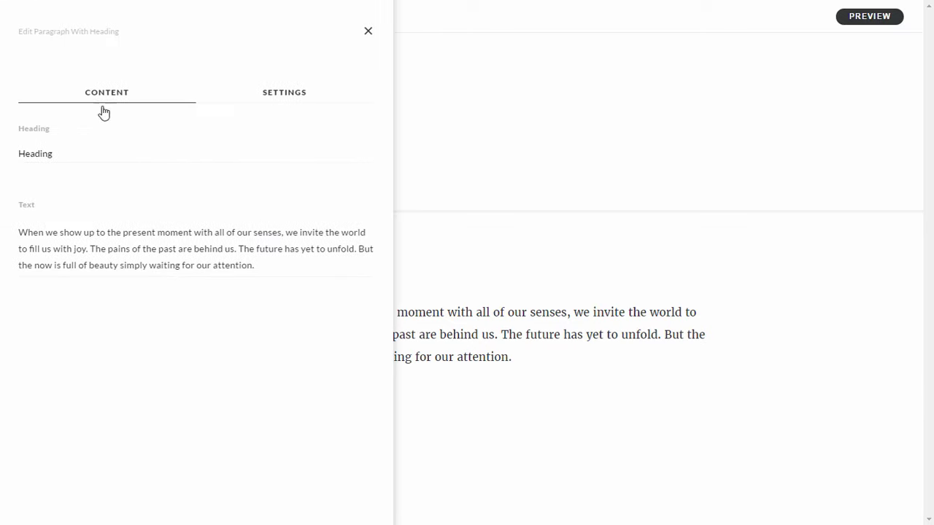
click(274, 93)
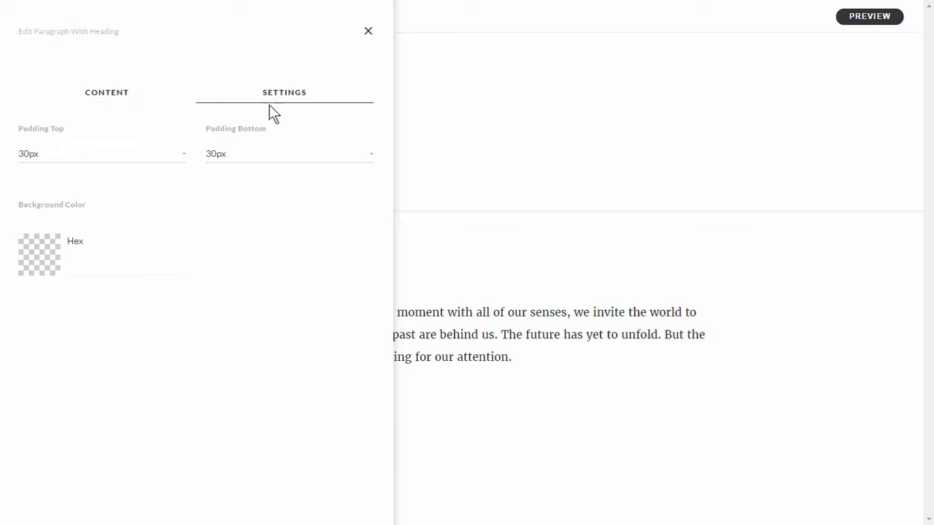
click(368, 32)
mouse_move(464, 307)
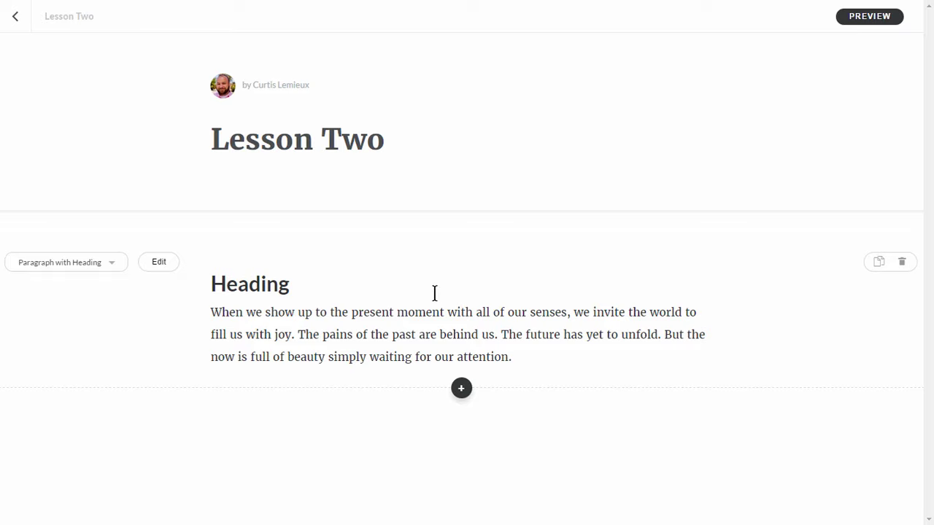
- Change the text block's type to Paragraph, and convert it from there to Statement A
click(113, 270)
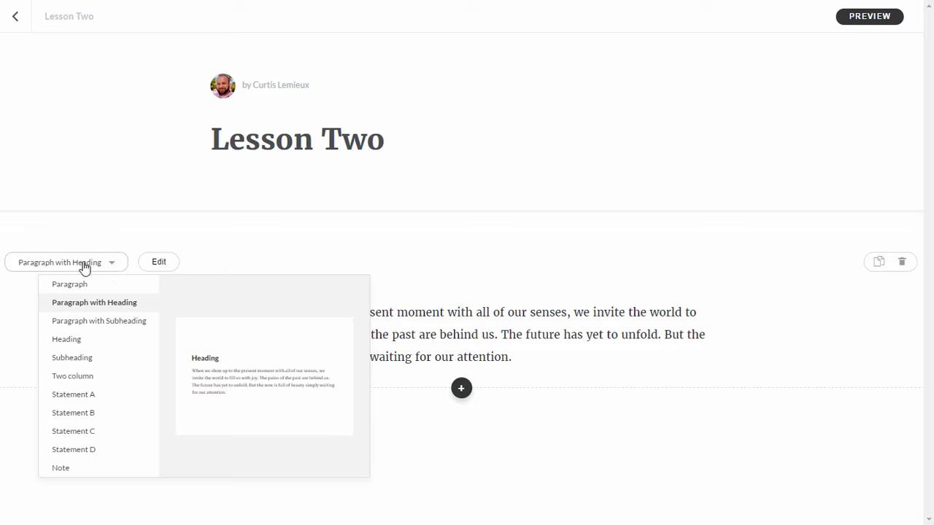
click(66, 294)
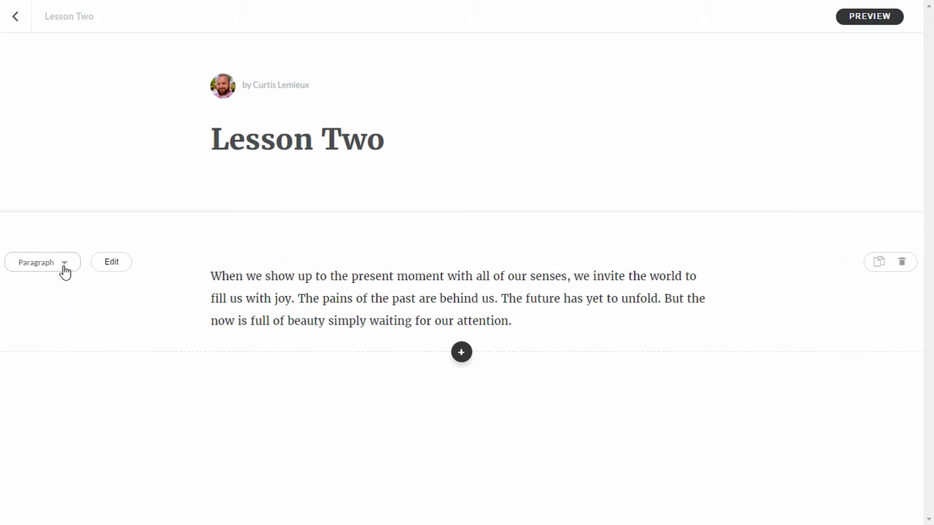
click(64, 263)
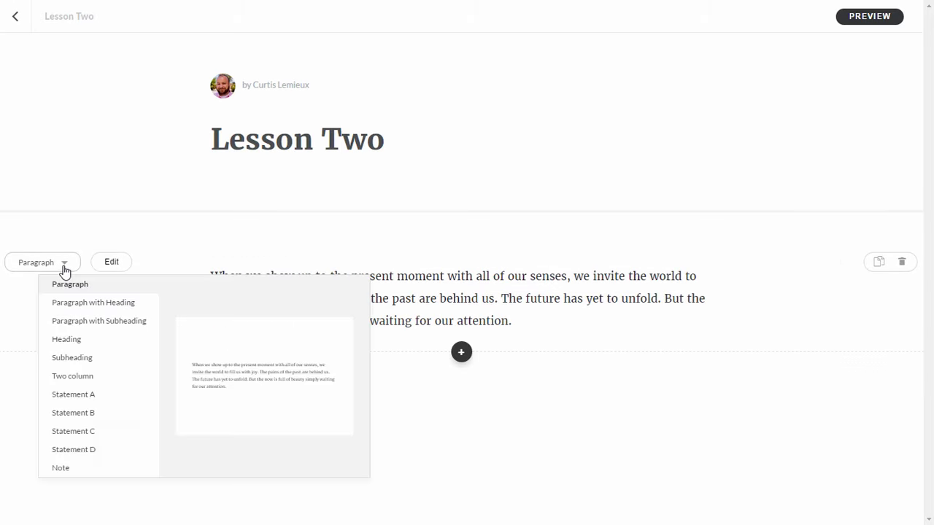
click(89, 402)
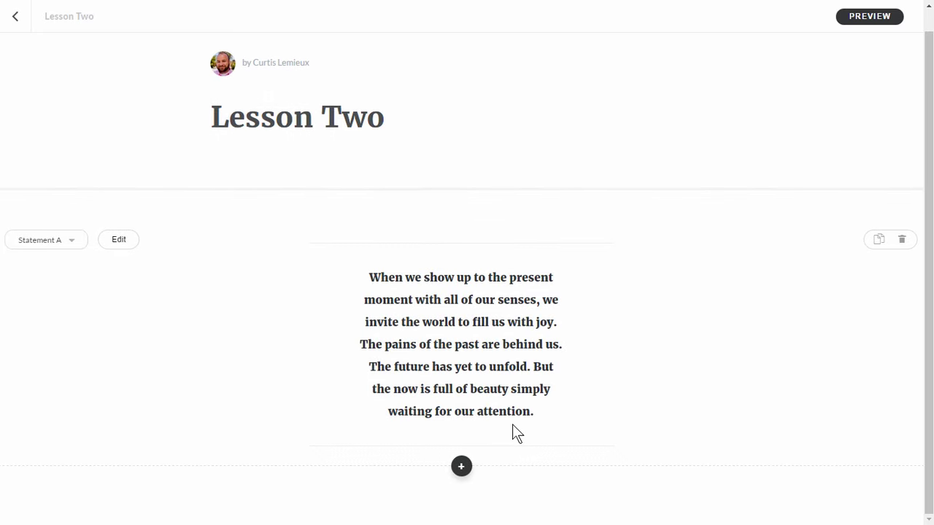
- Browse the Interactive block types in the block library without adding one, and return to the Safety 101 course outline
click(461, 468)
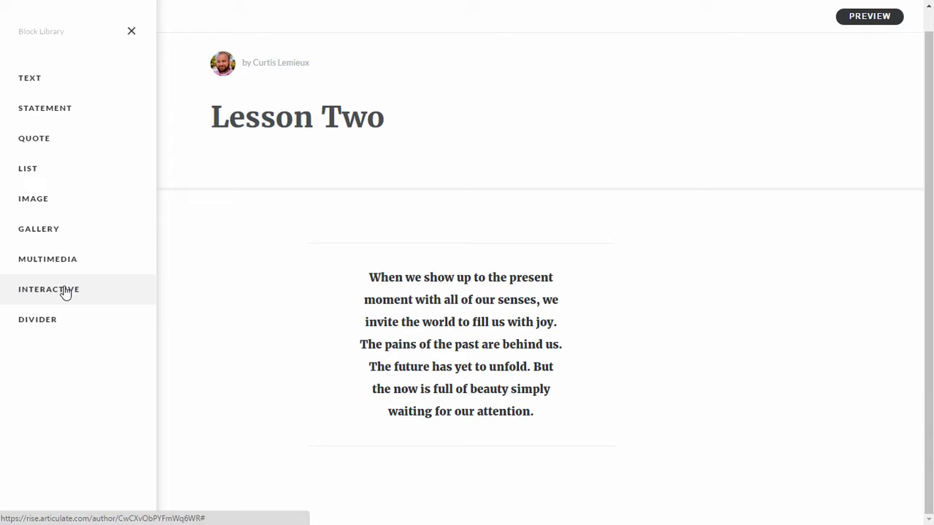
click(66, 291)
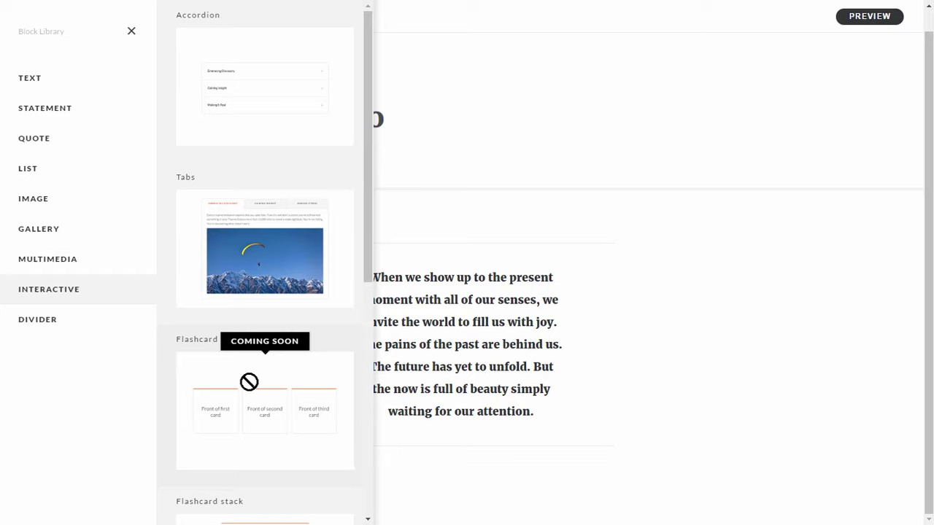
click(132, 36)
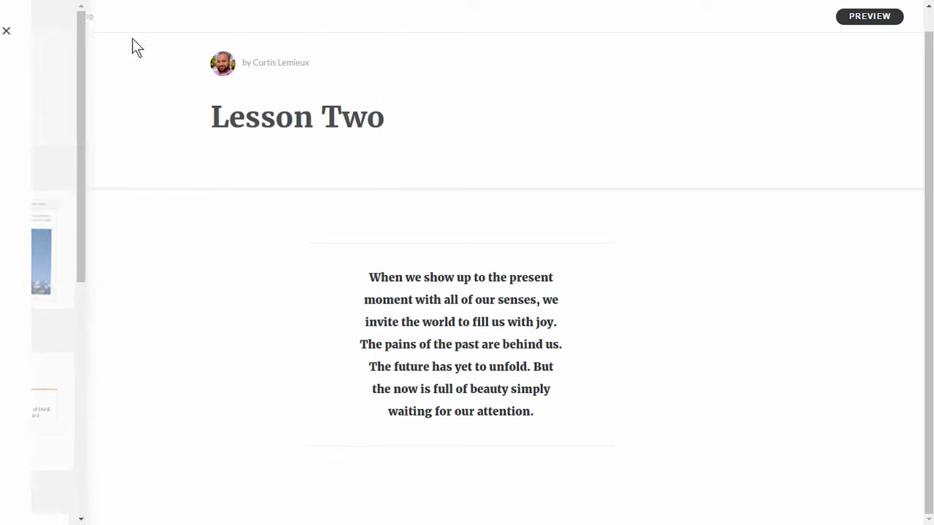
click(16, 18)
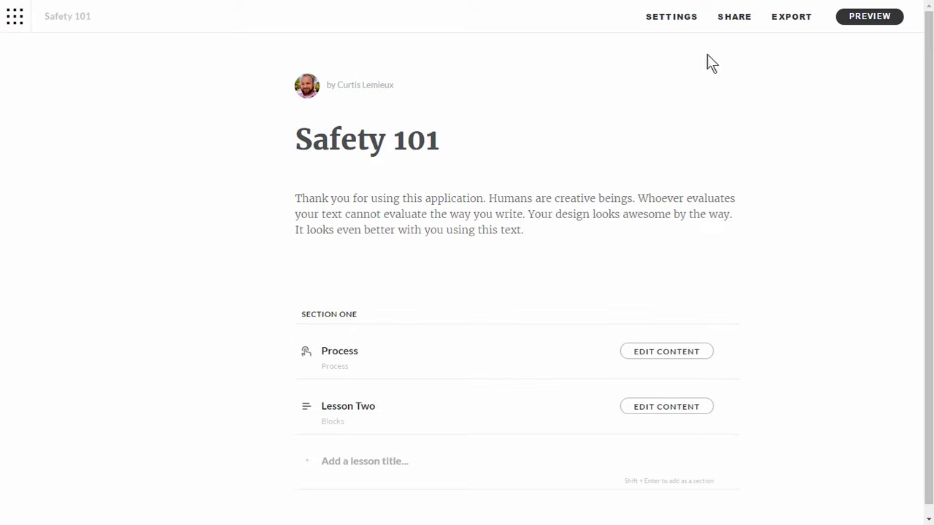
- Review the course's shareable link options and the LMS format choices in its export settings, keeping SCORM 1.2
click(740, 19)
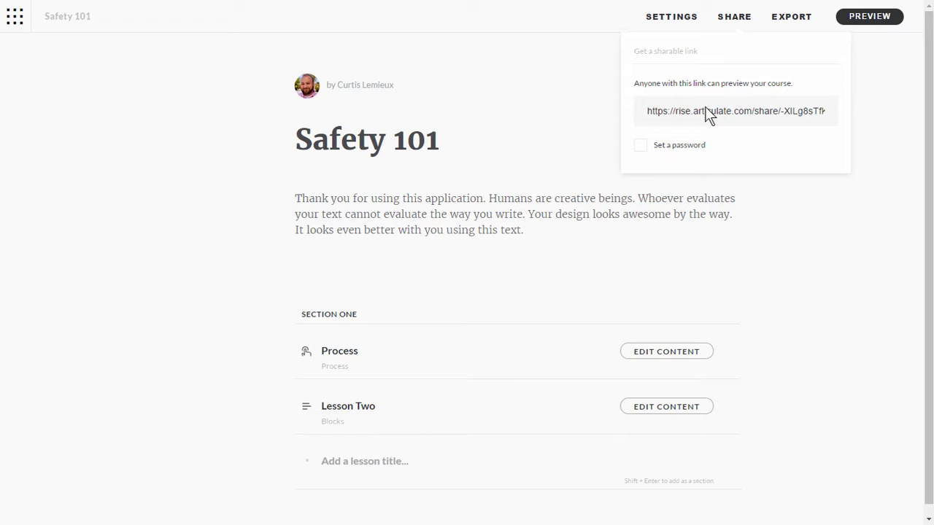
click(792, 21)
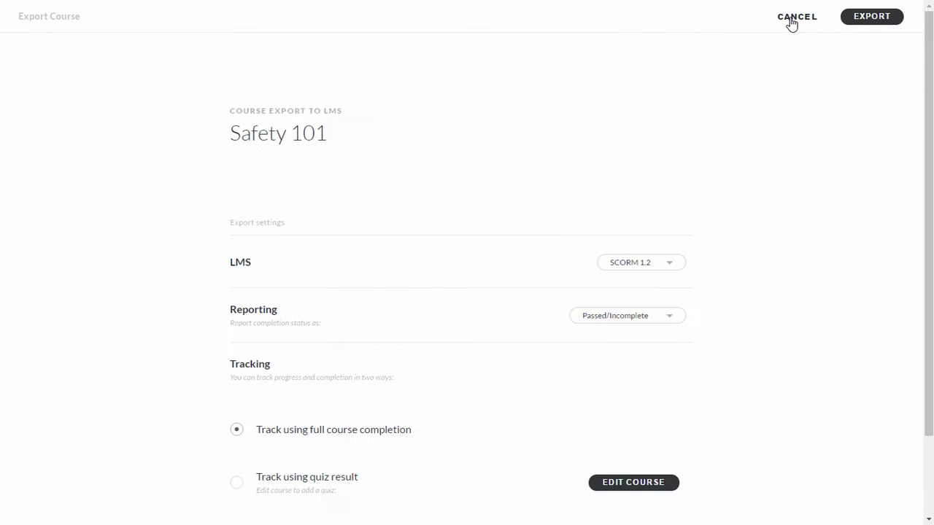
scroll(693, 190, down, 2)
click(673, 175)
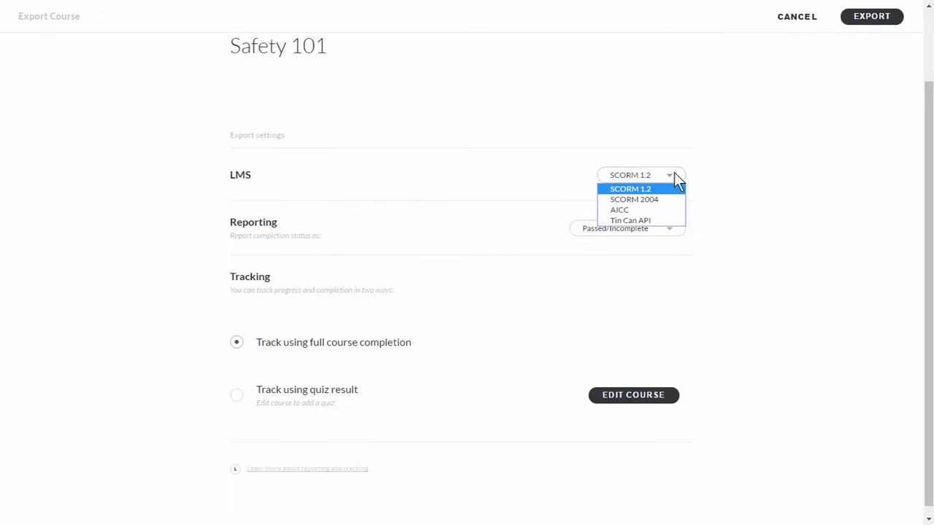
click(722, 192)
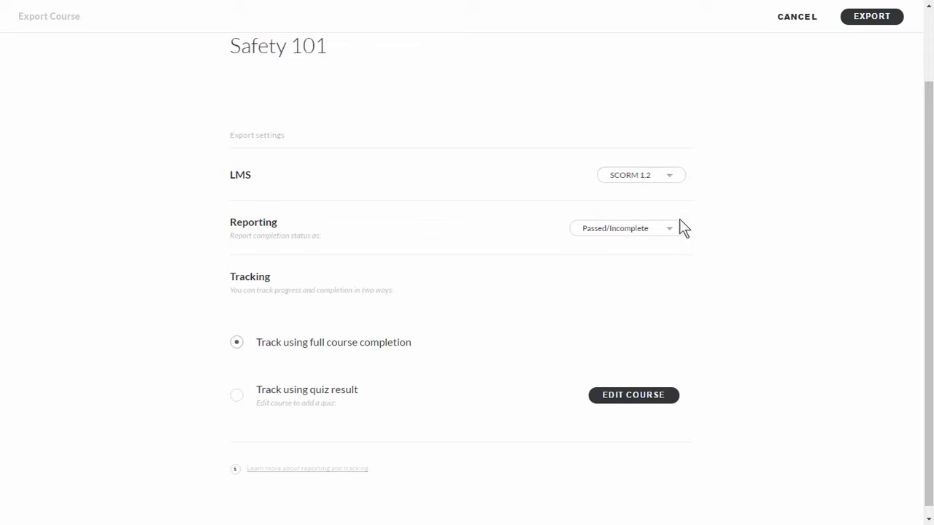